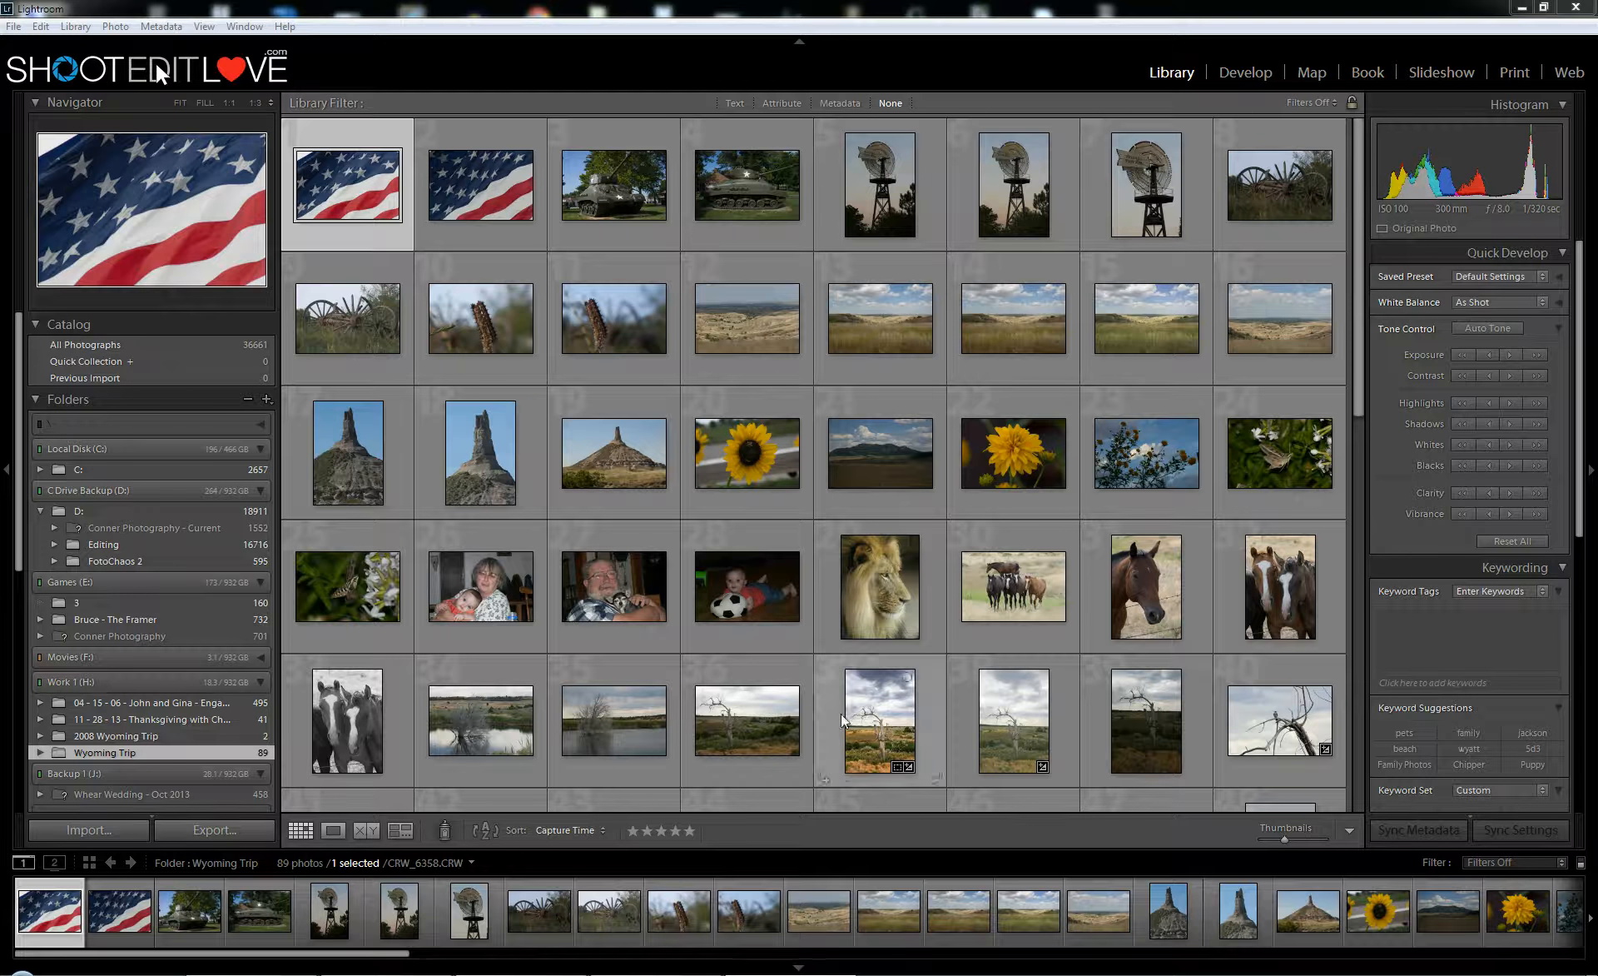
Step: Browse the photos in the Wyoming Trip folder and view the black-and-white rock tower photo in Develop
{"action": "scroll", "coordinate": [759, 558], "scroll_direction": "down", "scroll_amount": 5}
{"action": "scroll", "coordinate": [763, 618], "scroll_direction": "down", "scroll_amount": 3}
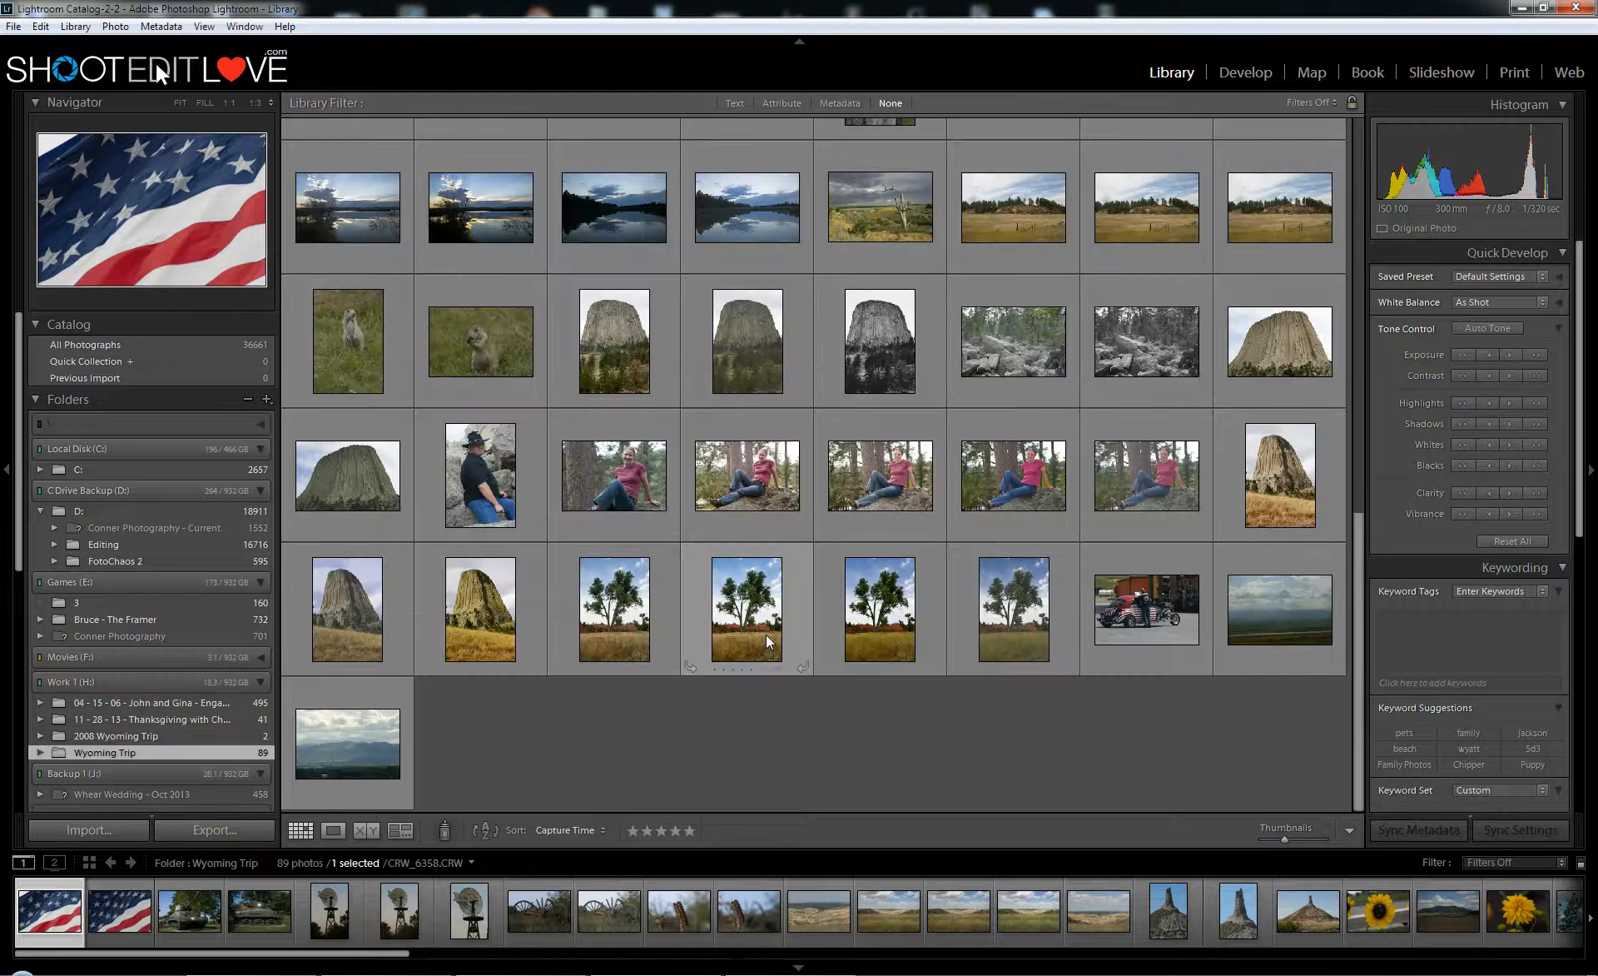
{"action": "left_click", "coordinate": [880, 342]}
{"action": "left_click", "coordinate": [1247, 74]}
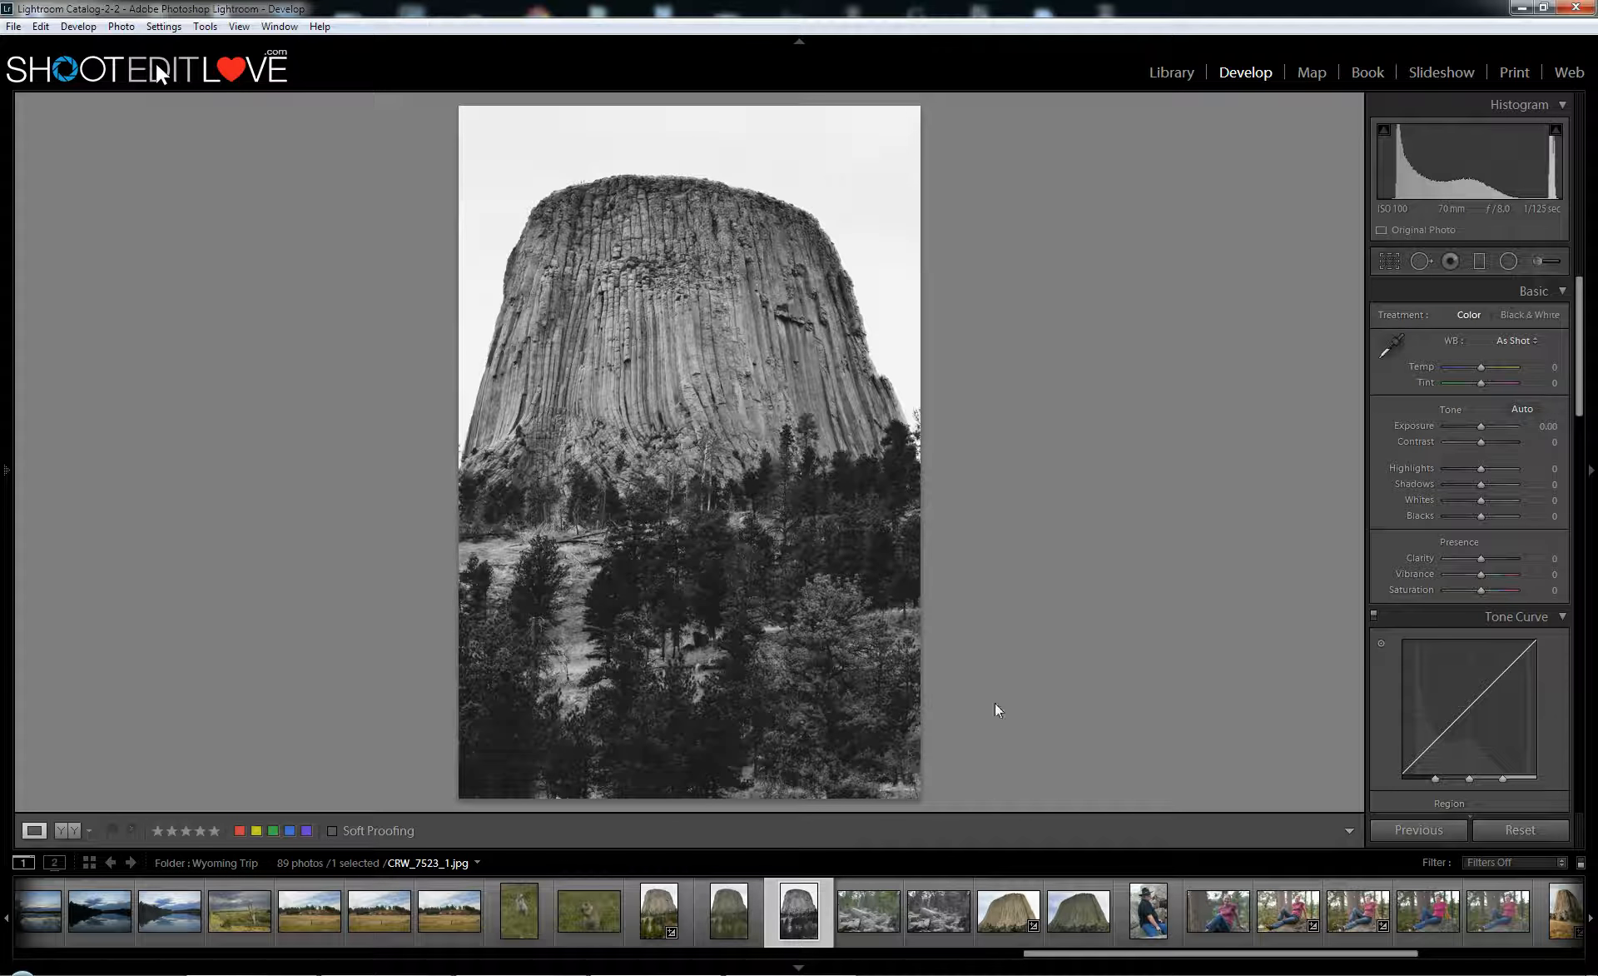
{"action": "left_click", "coordinate": [1167, 76]}
{"action": "scroll", "coordinate": [1162, 957], "scroll_direction": "up", "scroll_amount": 1}
{"action": "scroll", "coordinate": [1163, 957], "scroll_direction": "up", "scroll_amount": 10}
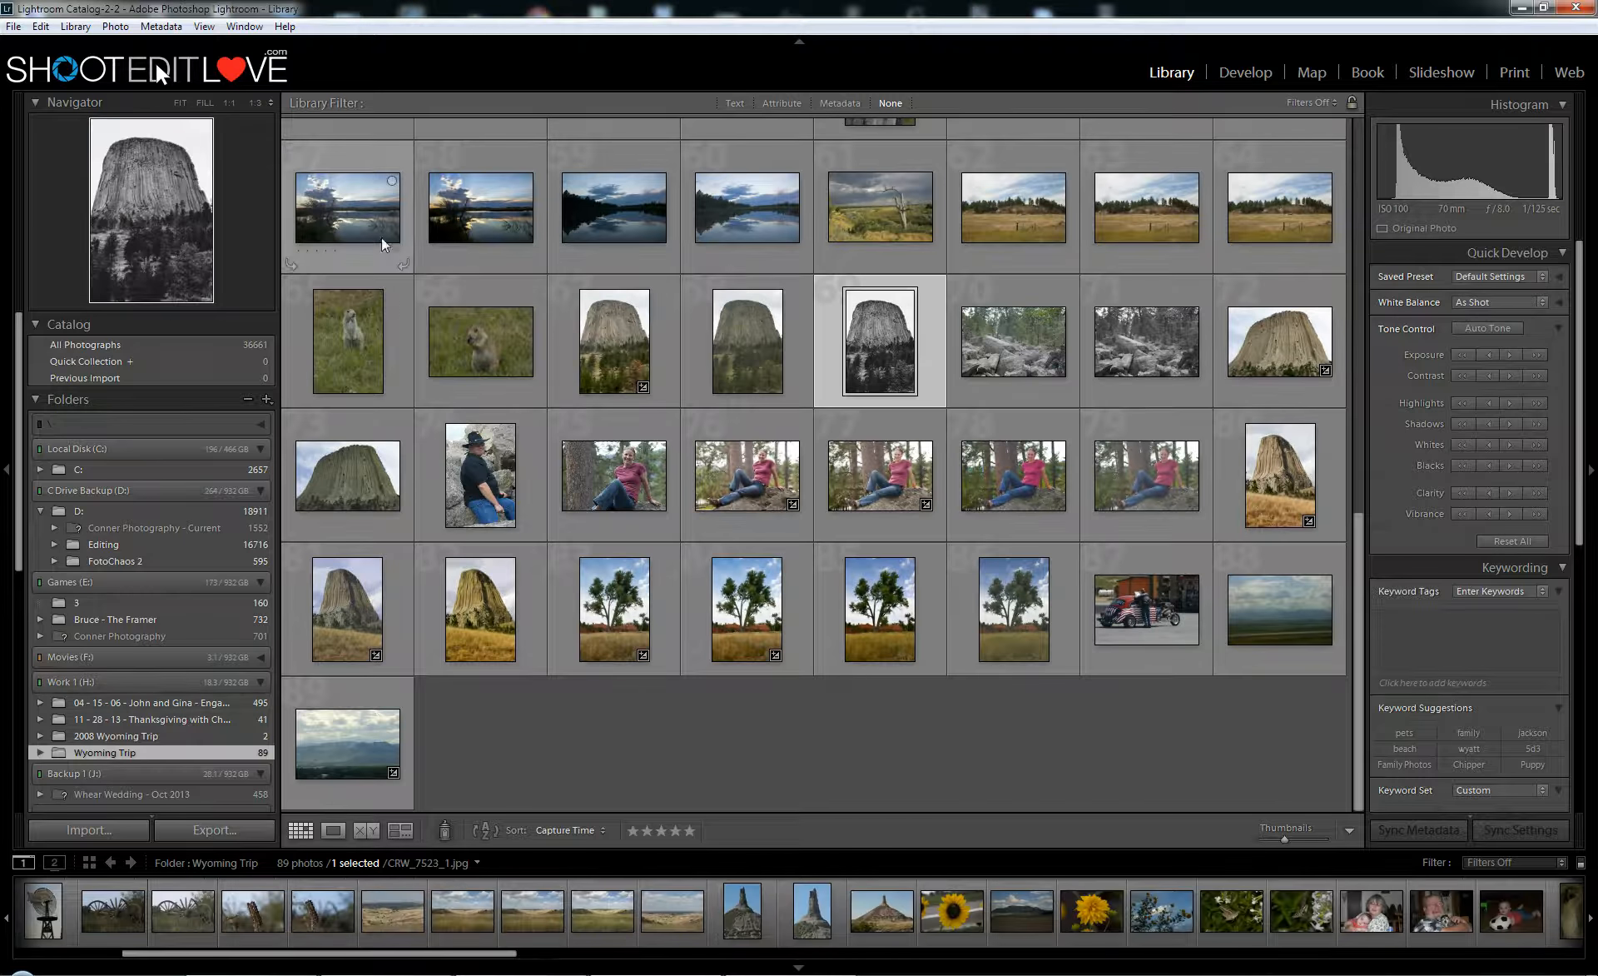
{"action": "scroll", "coordinate": [493, 548], "scroll_direction": "up", "scroll_amount": 5}
{"action": "scroll", "coordinate": [493, 548], "scroll_direction": "up", "scroll_amount": 6}
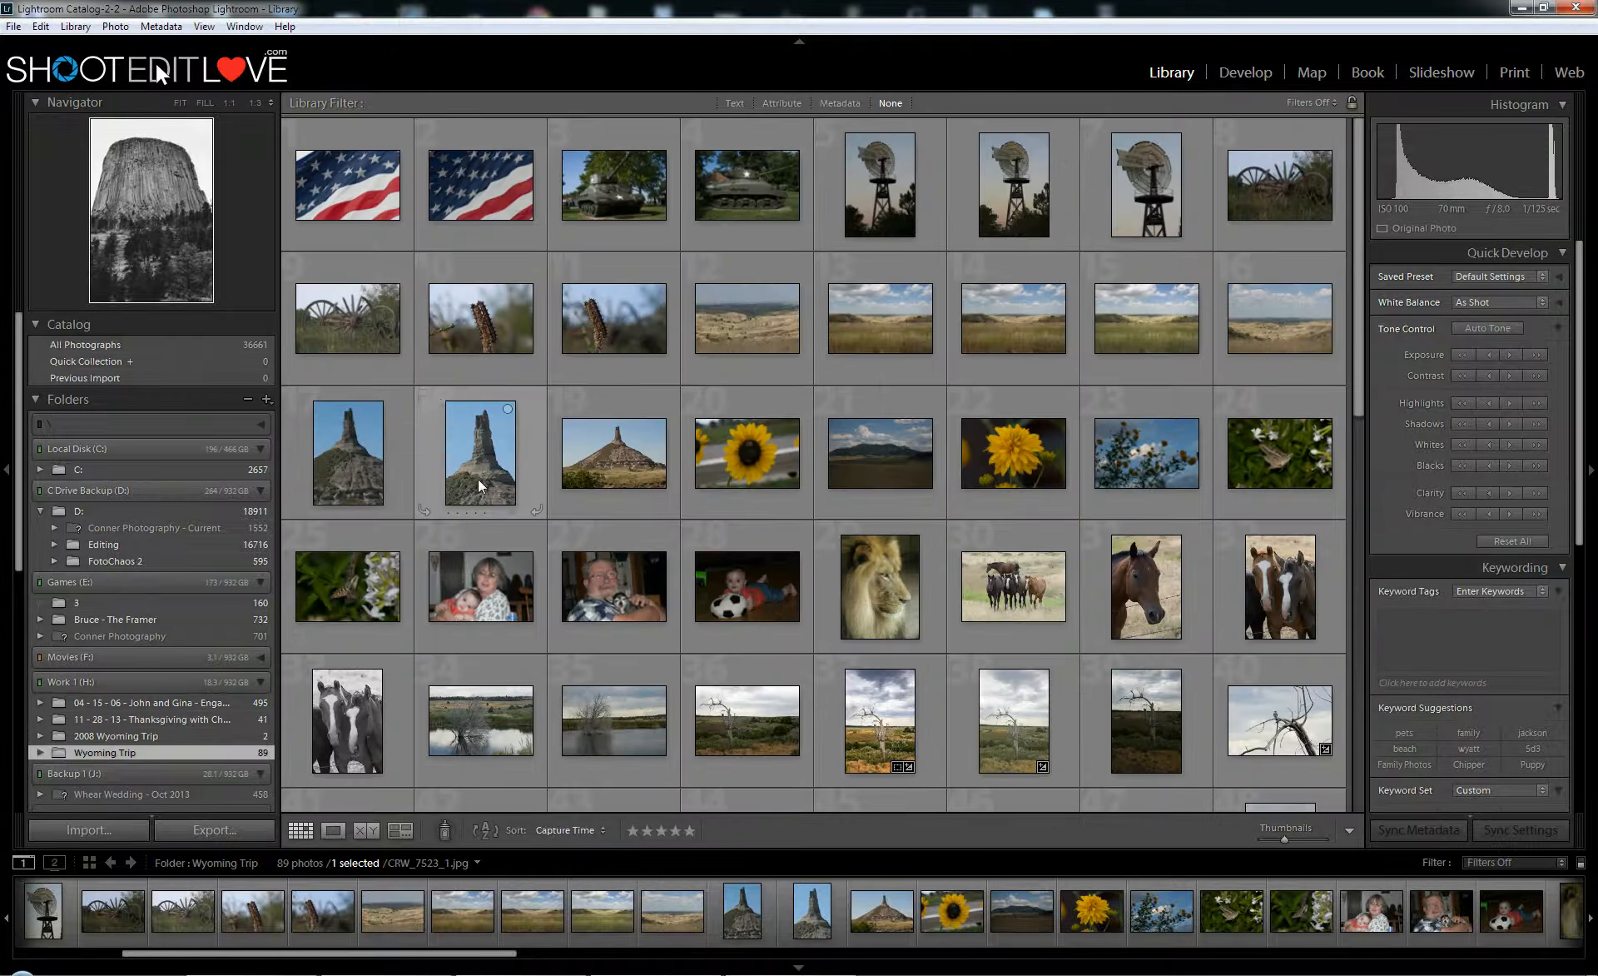
{"action": "scroll", "coordinate": [450, 583], "scroll_direction": "down", "scroll_amount": 10}
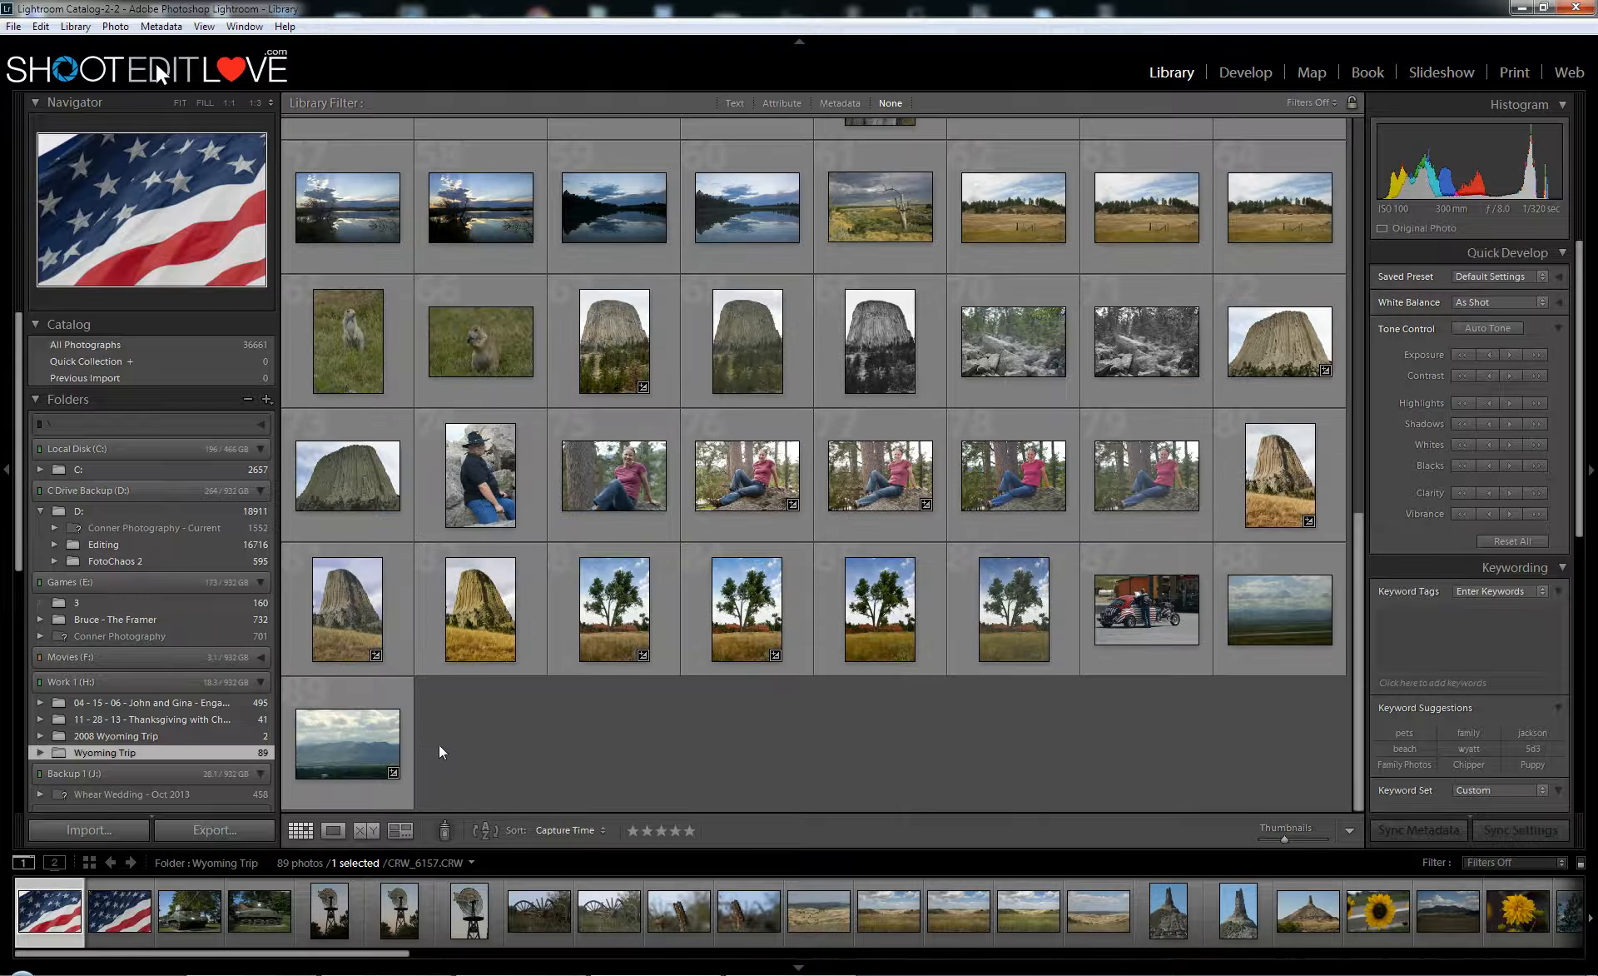
Step: Export the Wyoming Trip folder as a catalog named Wyoming Trip on drive D, including smart previews but not negative files
{"action": "left_click", "coordinate": [449, 746]}
{"action": "scroll", "coordinate": [554, 761], "scroll_direction": "up", "scroll_amount": 10}
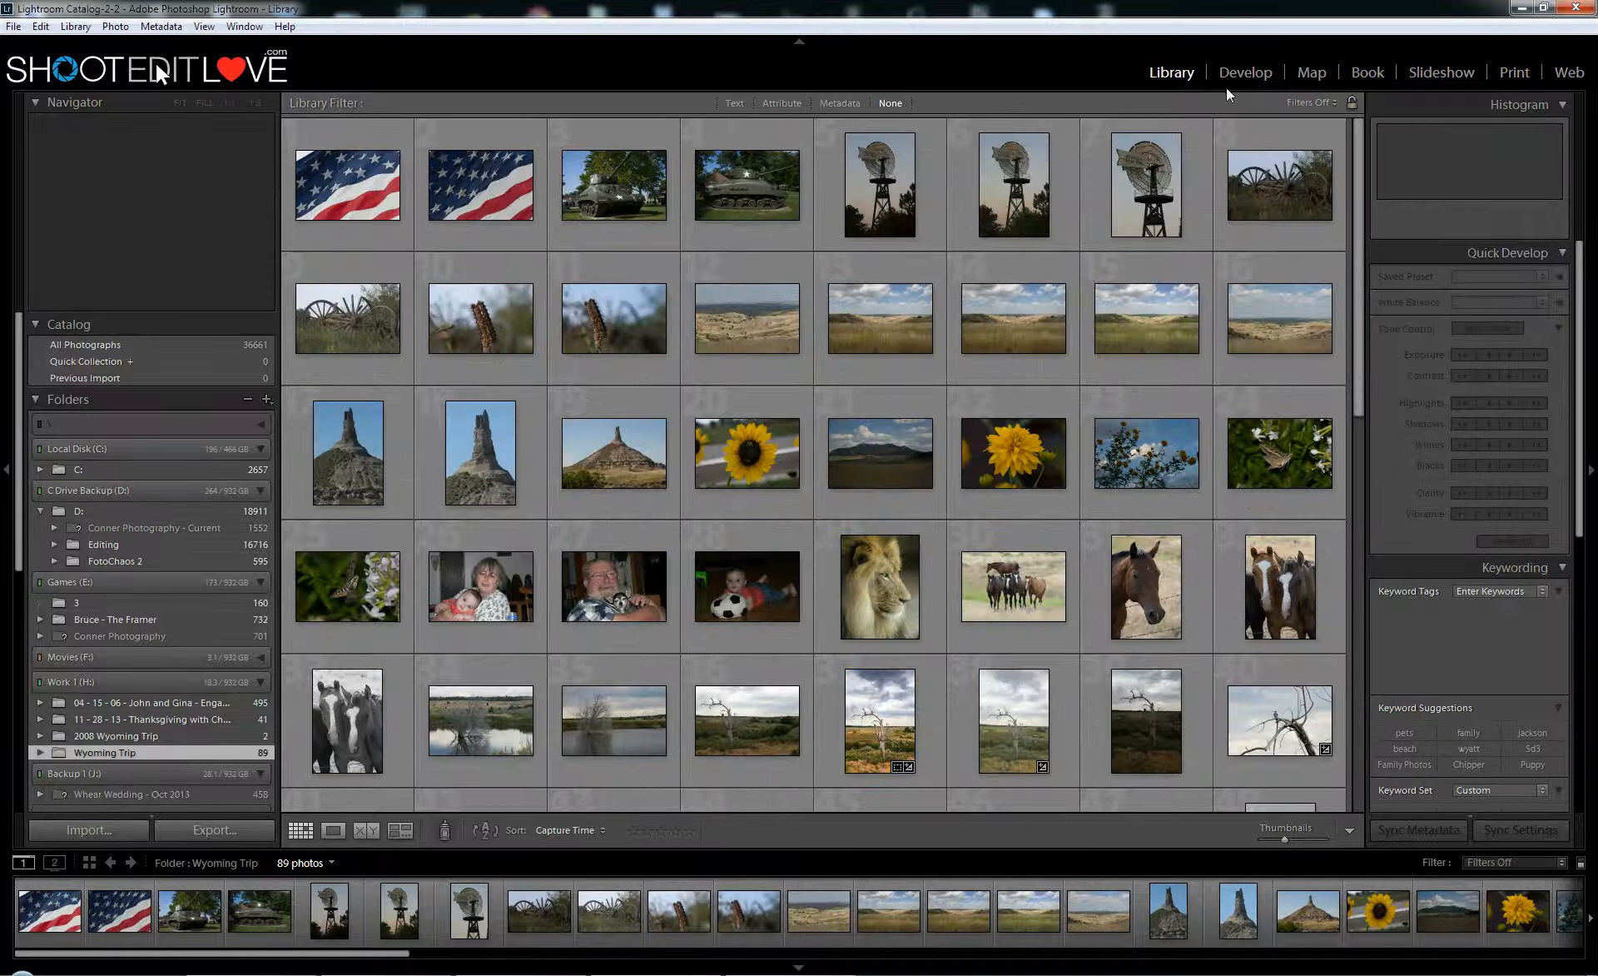
{"action": "right_click", "coordinate": [228, 751]}
{"action": "left_click", "coordinate": [216, 751]}
{"action": "left_click", "coordinate": [15, 27]}
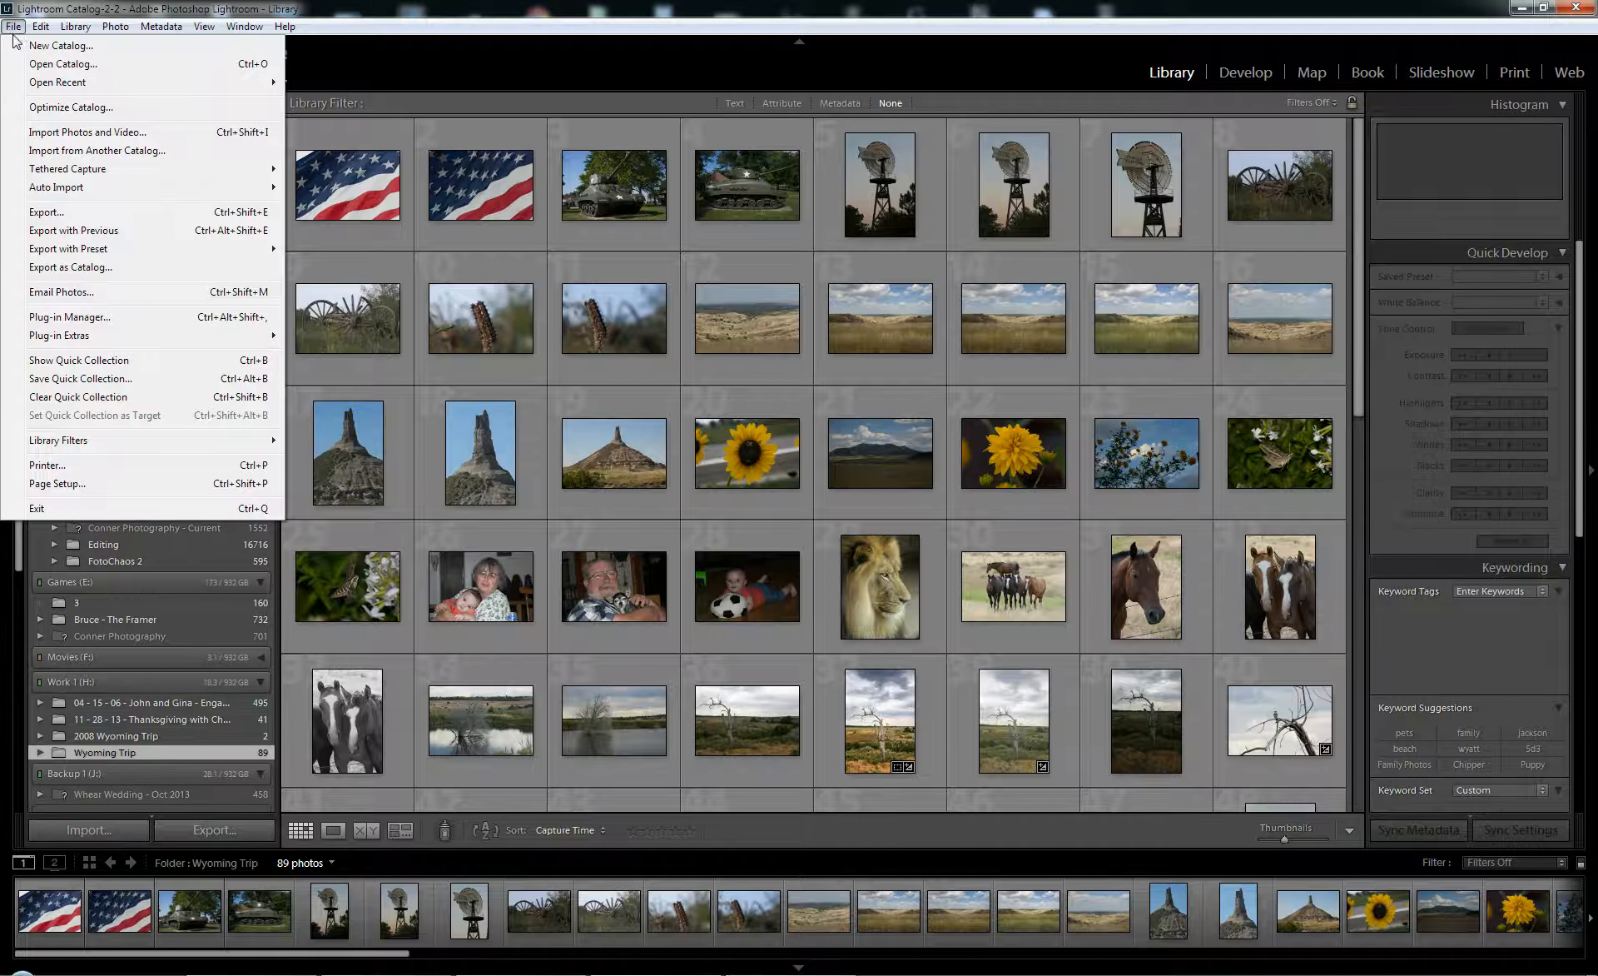
{"action": "left_click", "coordinate": [70, 268]}
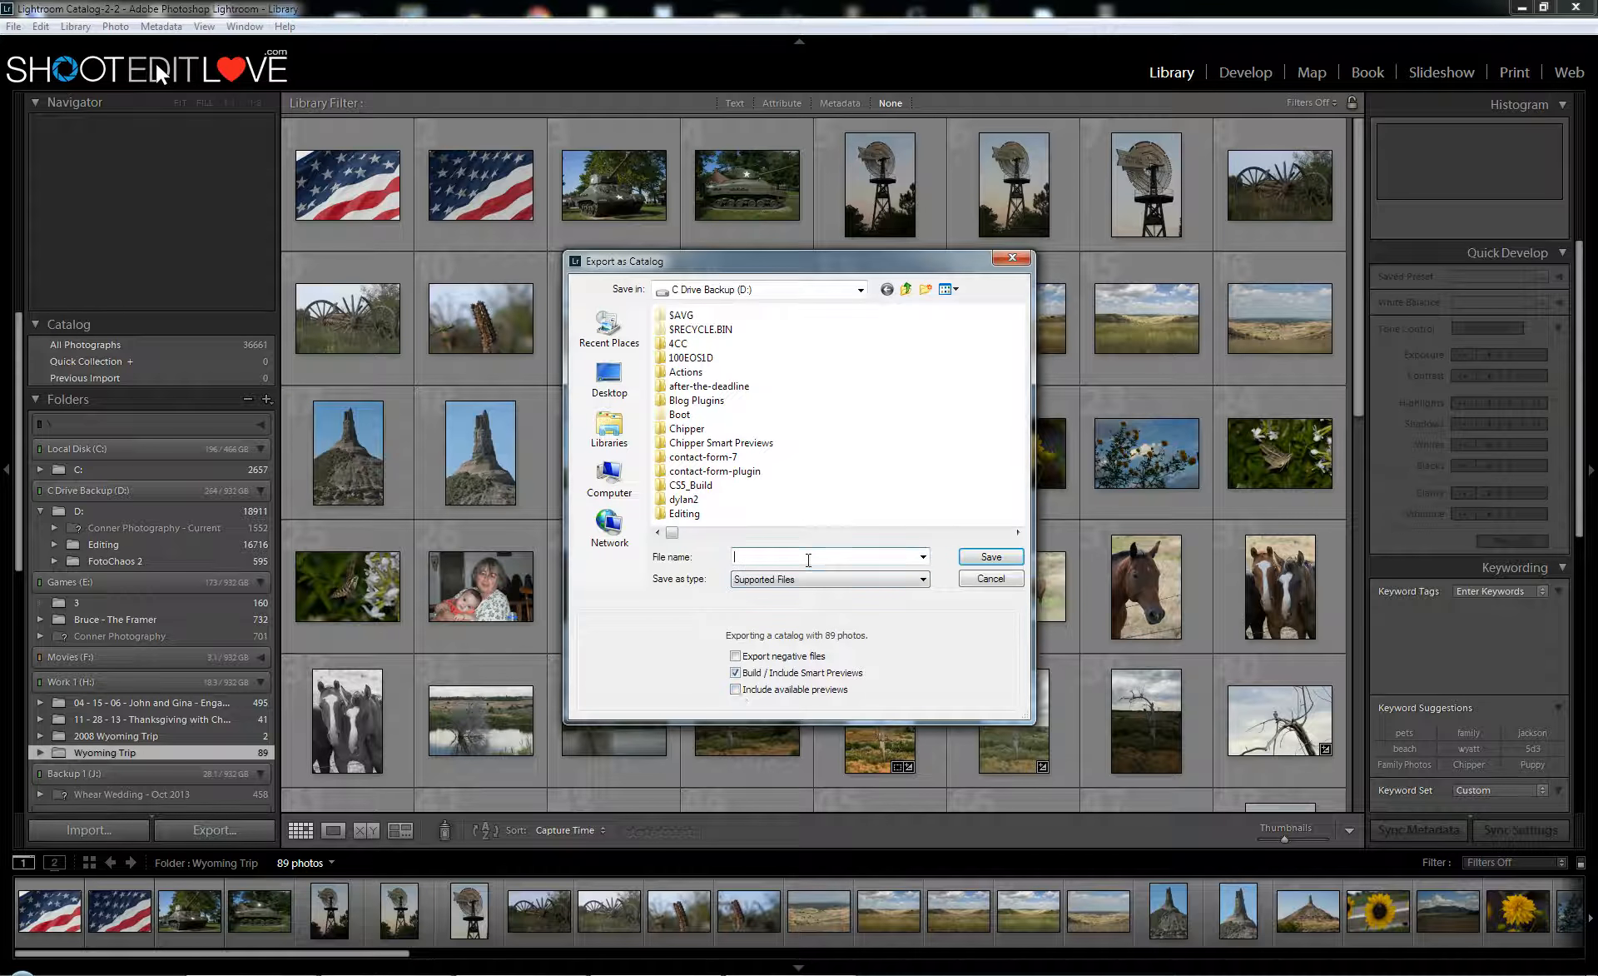
{"action": "type", "text": "Wyoming Trip"}
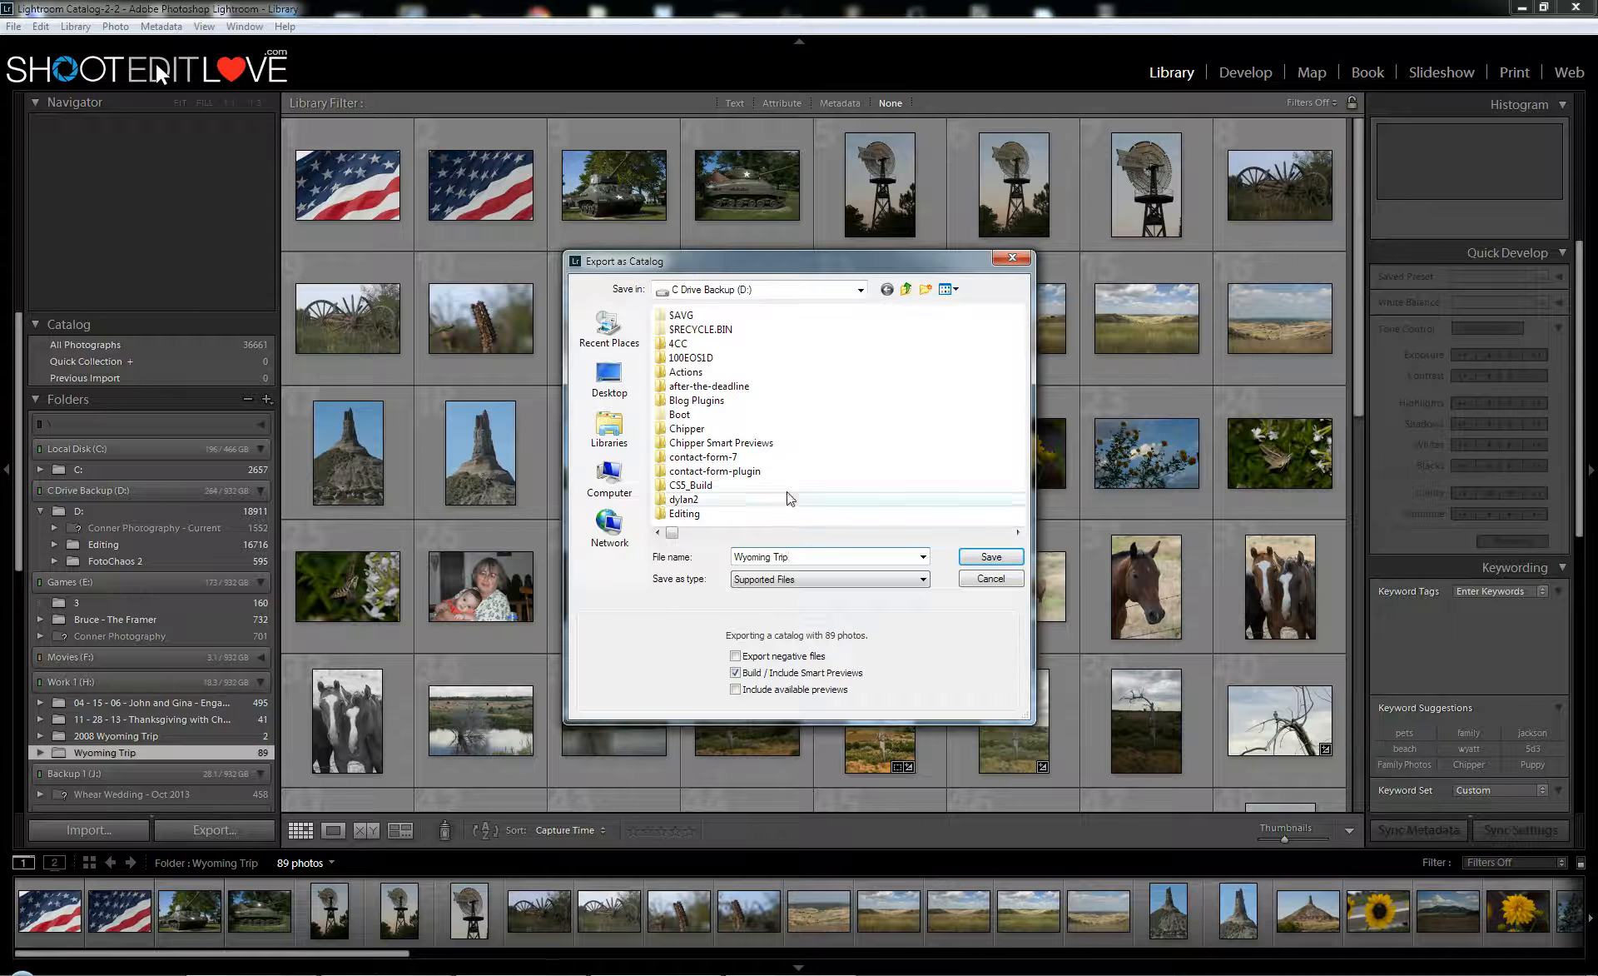
{"action": "left_click_drag", "start_coordinate": [787, 560], "coordinate": [715, 561]}
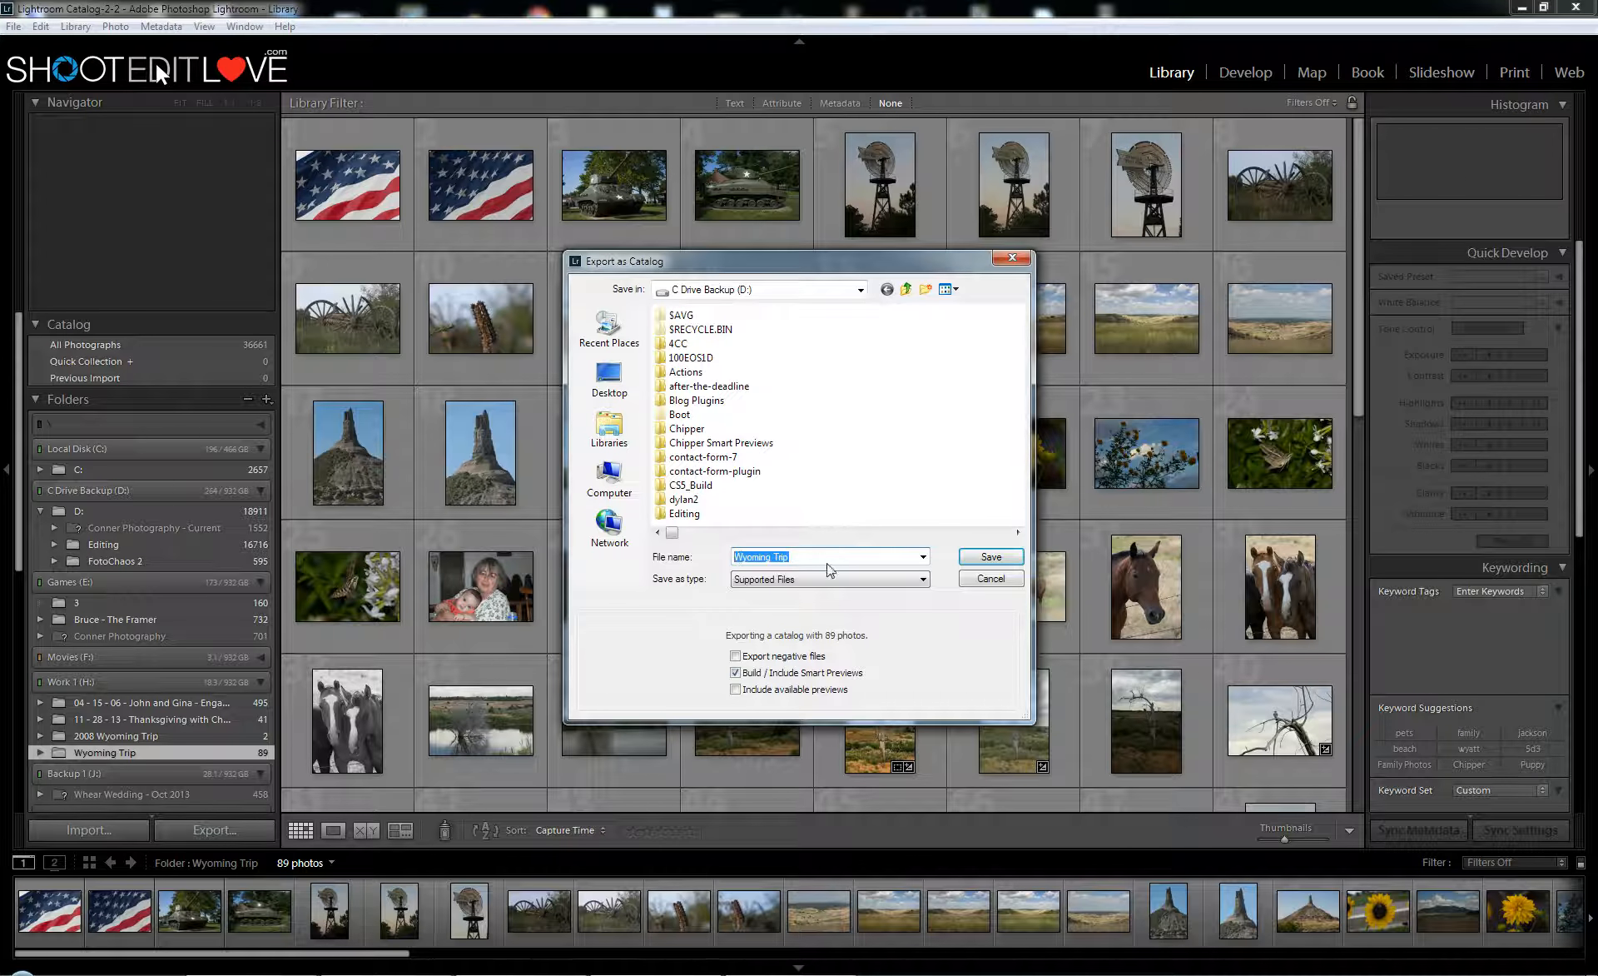
{"action": "left_click", "coordinate": [832, 556]}
{"action": "double_click", "coordinate": [833, 556]}
{"action": "left_click", "coordinate": [837, 556]}
{"action": "left_click", "coordinate": [970, 563]}
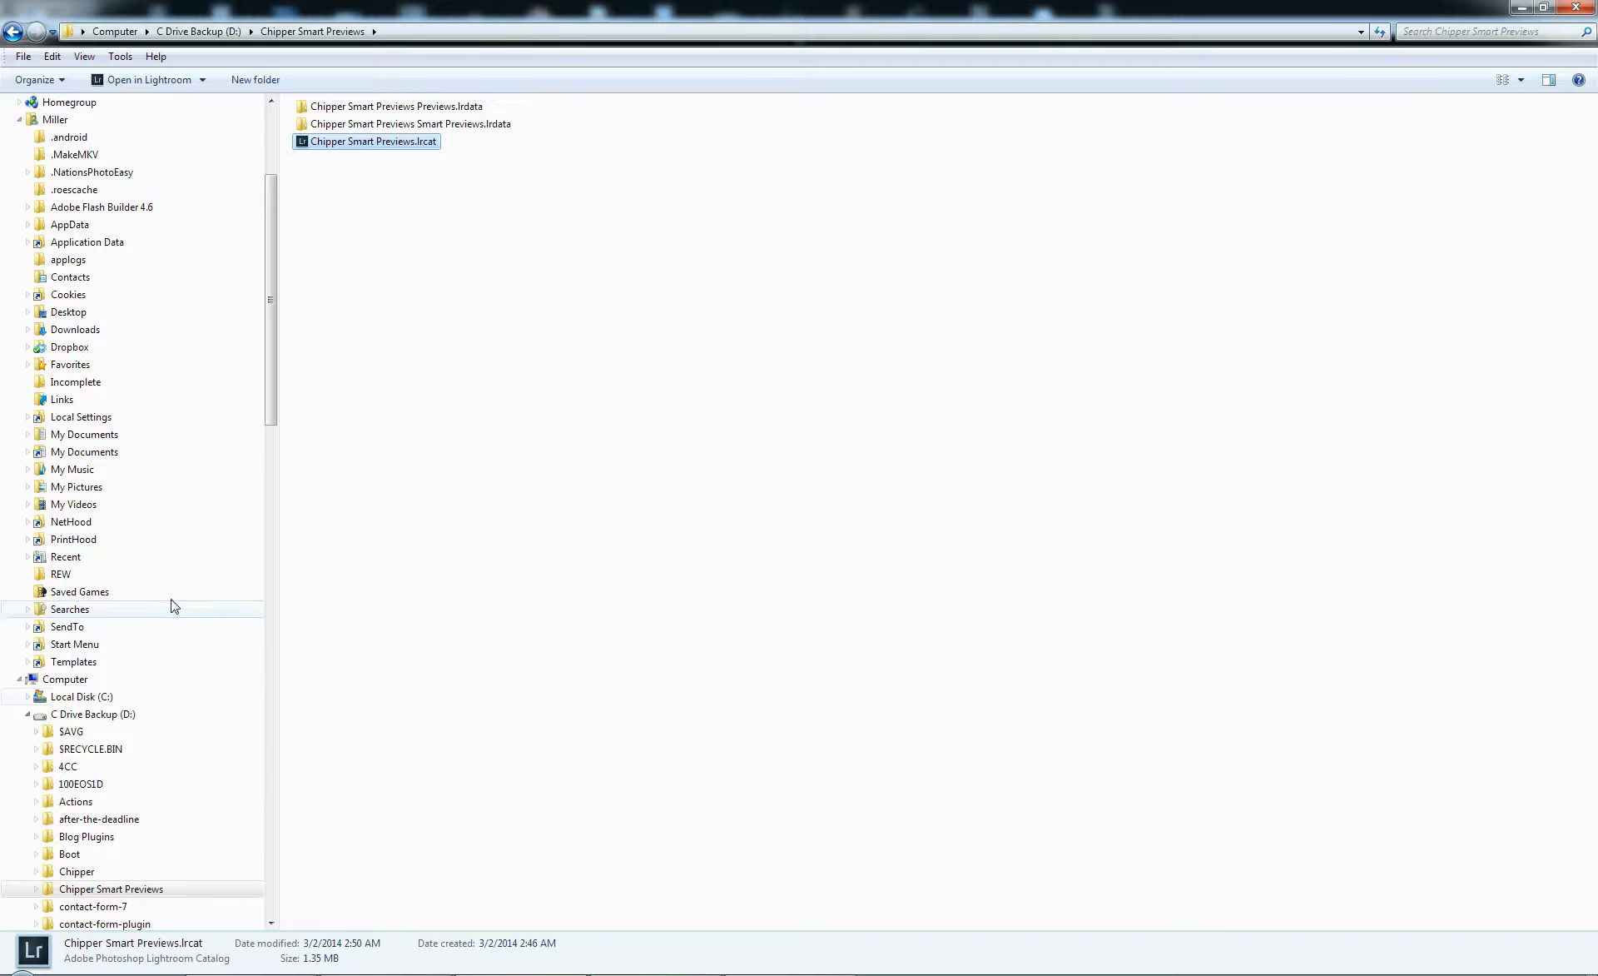
Step: In Windows Explorer, open the Wyoming Trip folder on drive D and inspect the exported catalog and smart previews data
{"action": "left_click", "coordinate": [153, 715]}
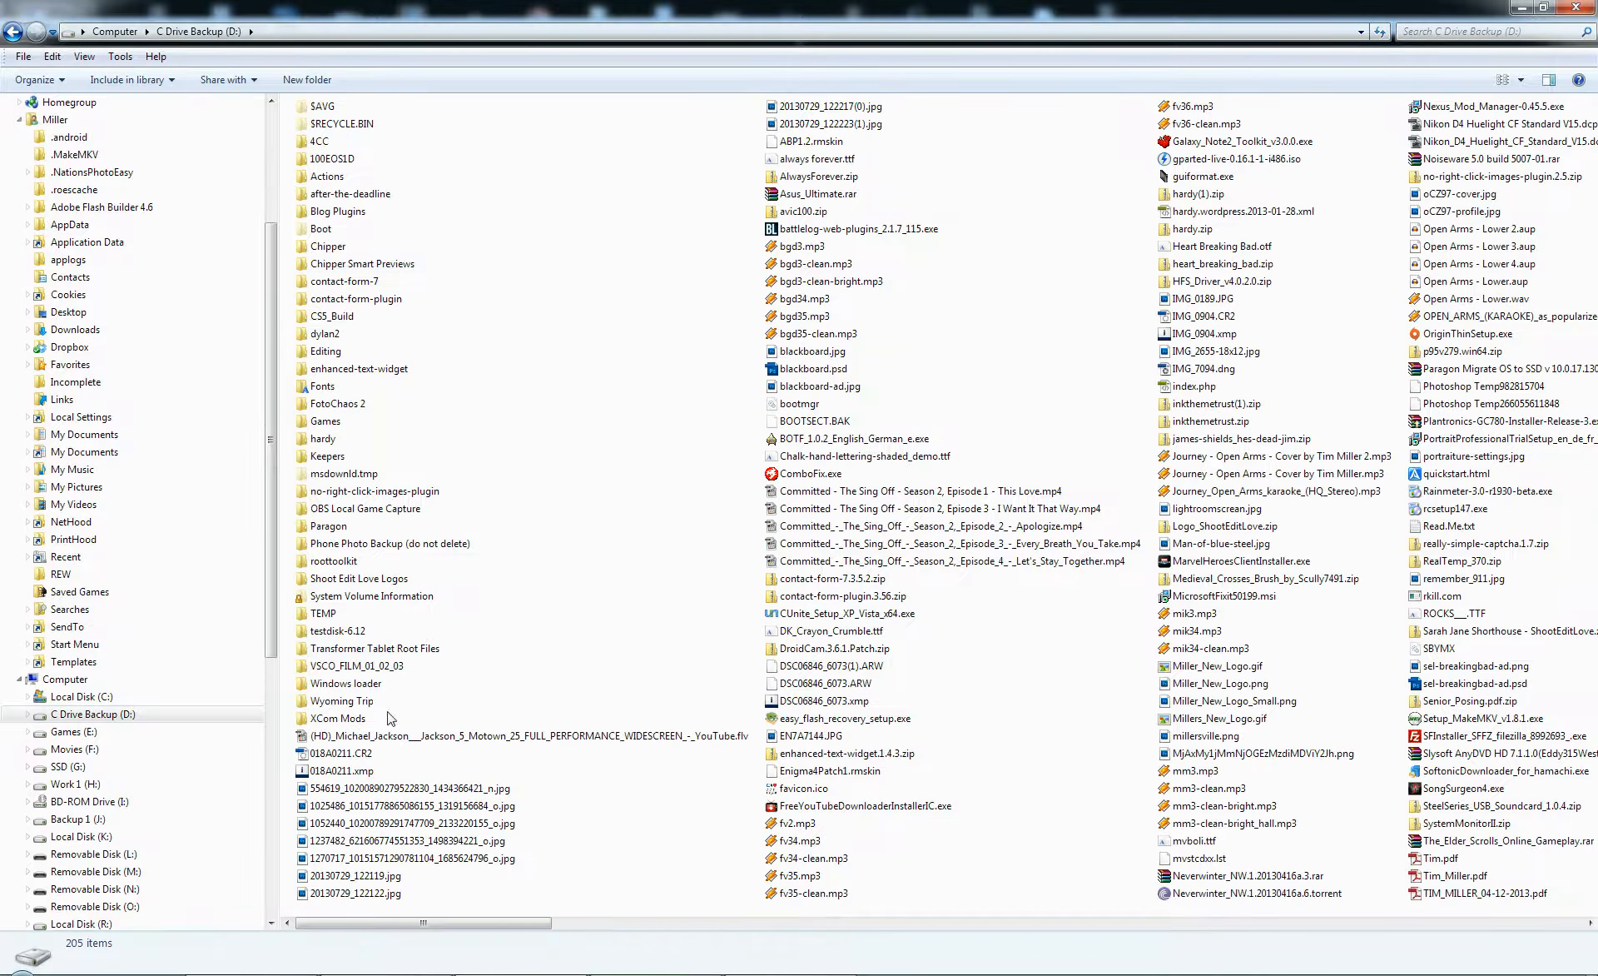
{"action": "double_click", "coordinate": [363, 704]}
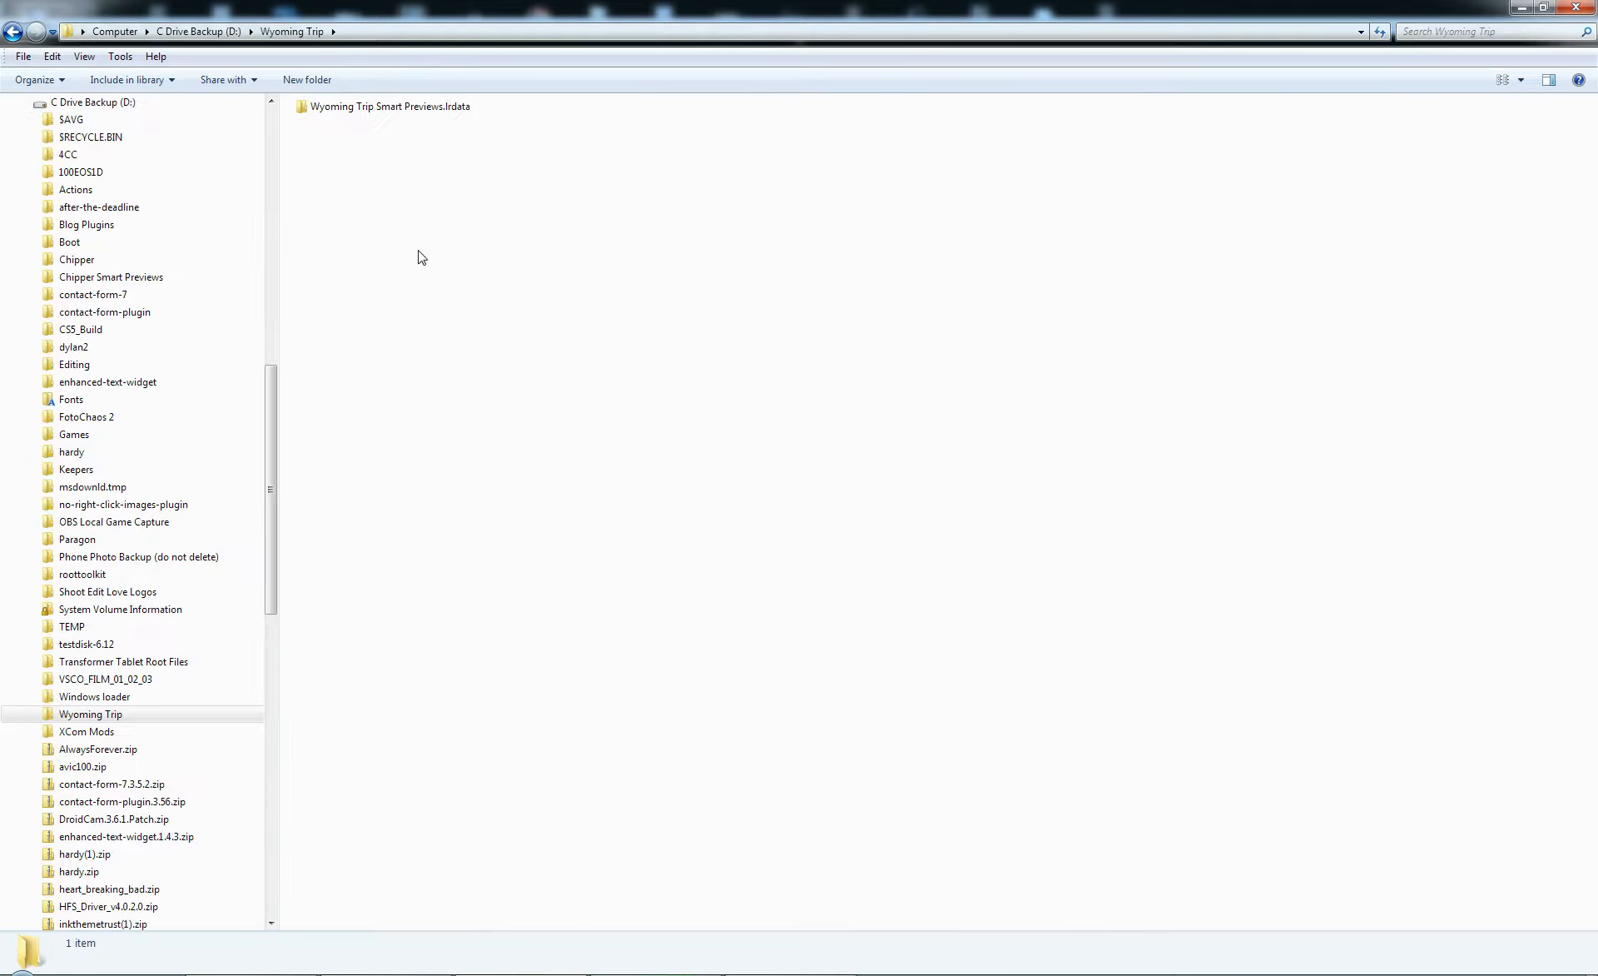
{"action": "double_click", "coordinate": [367, 108]}
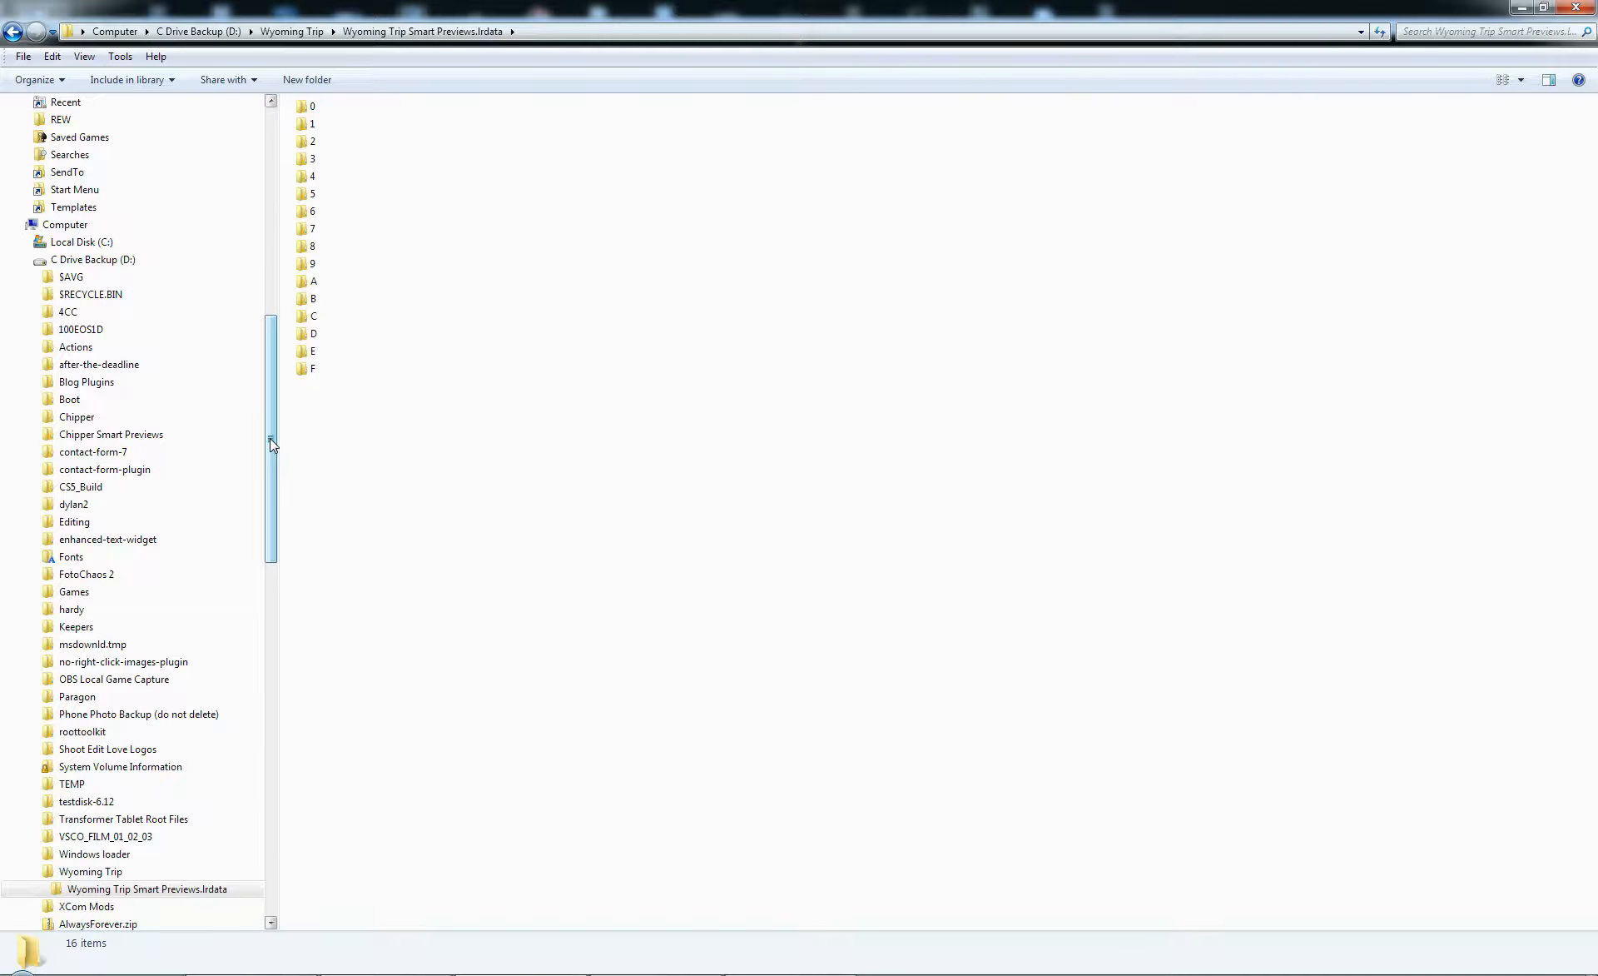
{"action": "left_click", "coordinate": [100, 871]}
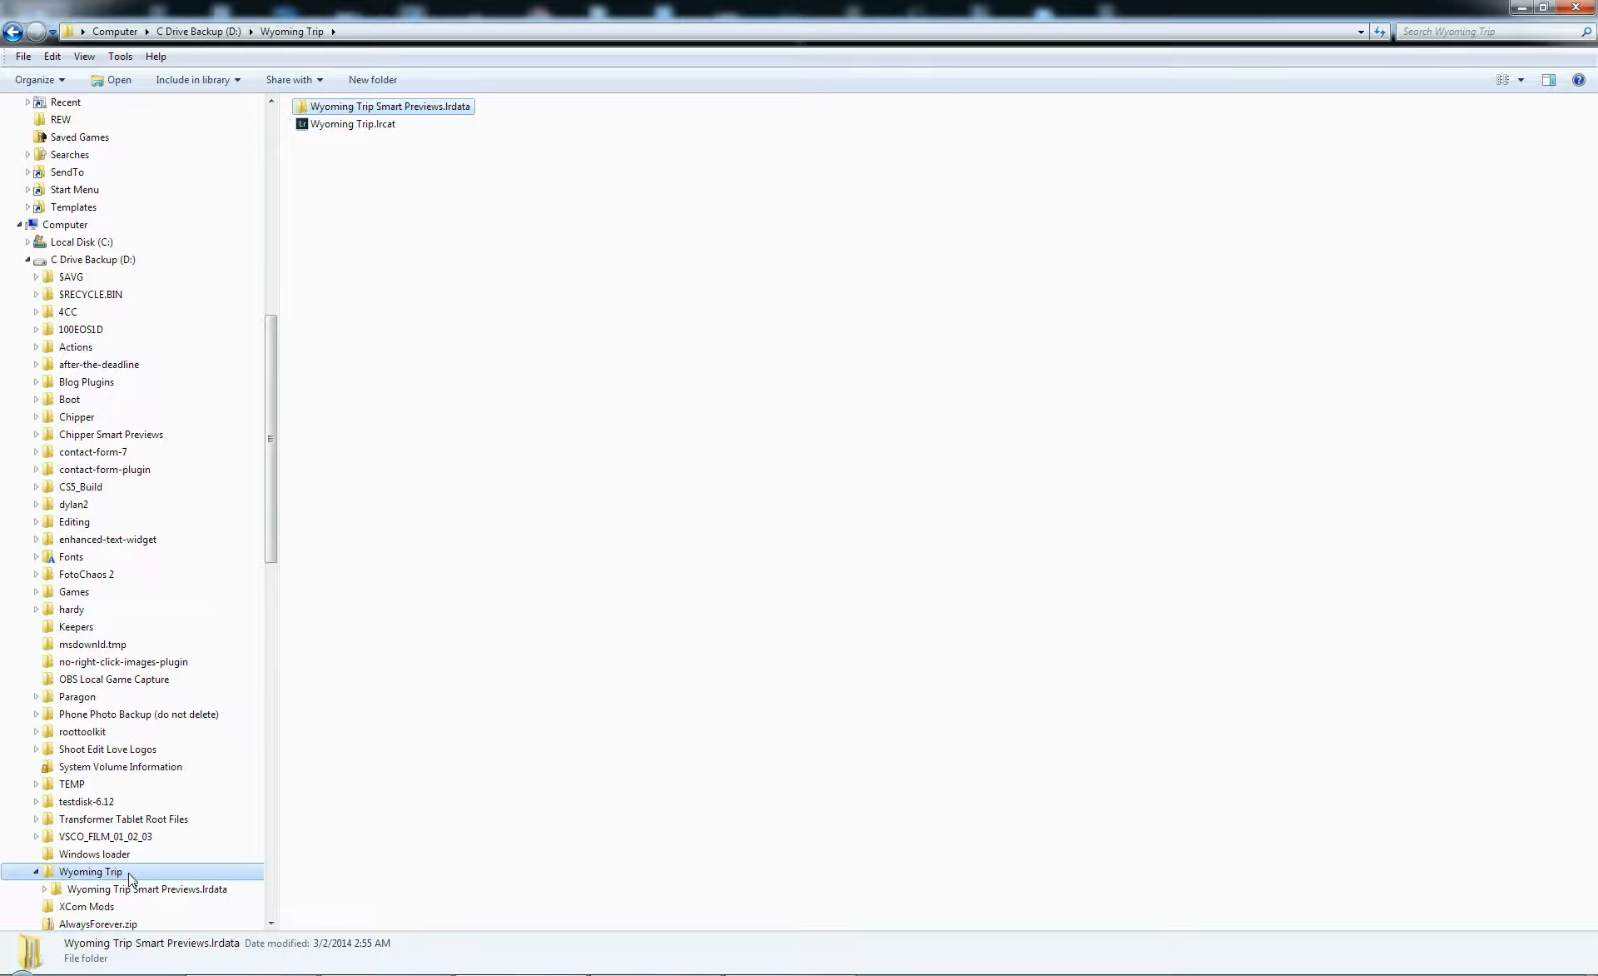
{"action": "right_click", "coordinate": [130, 874]}
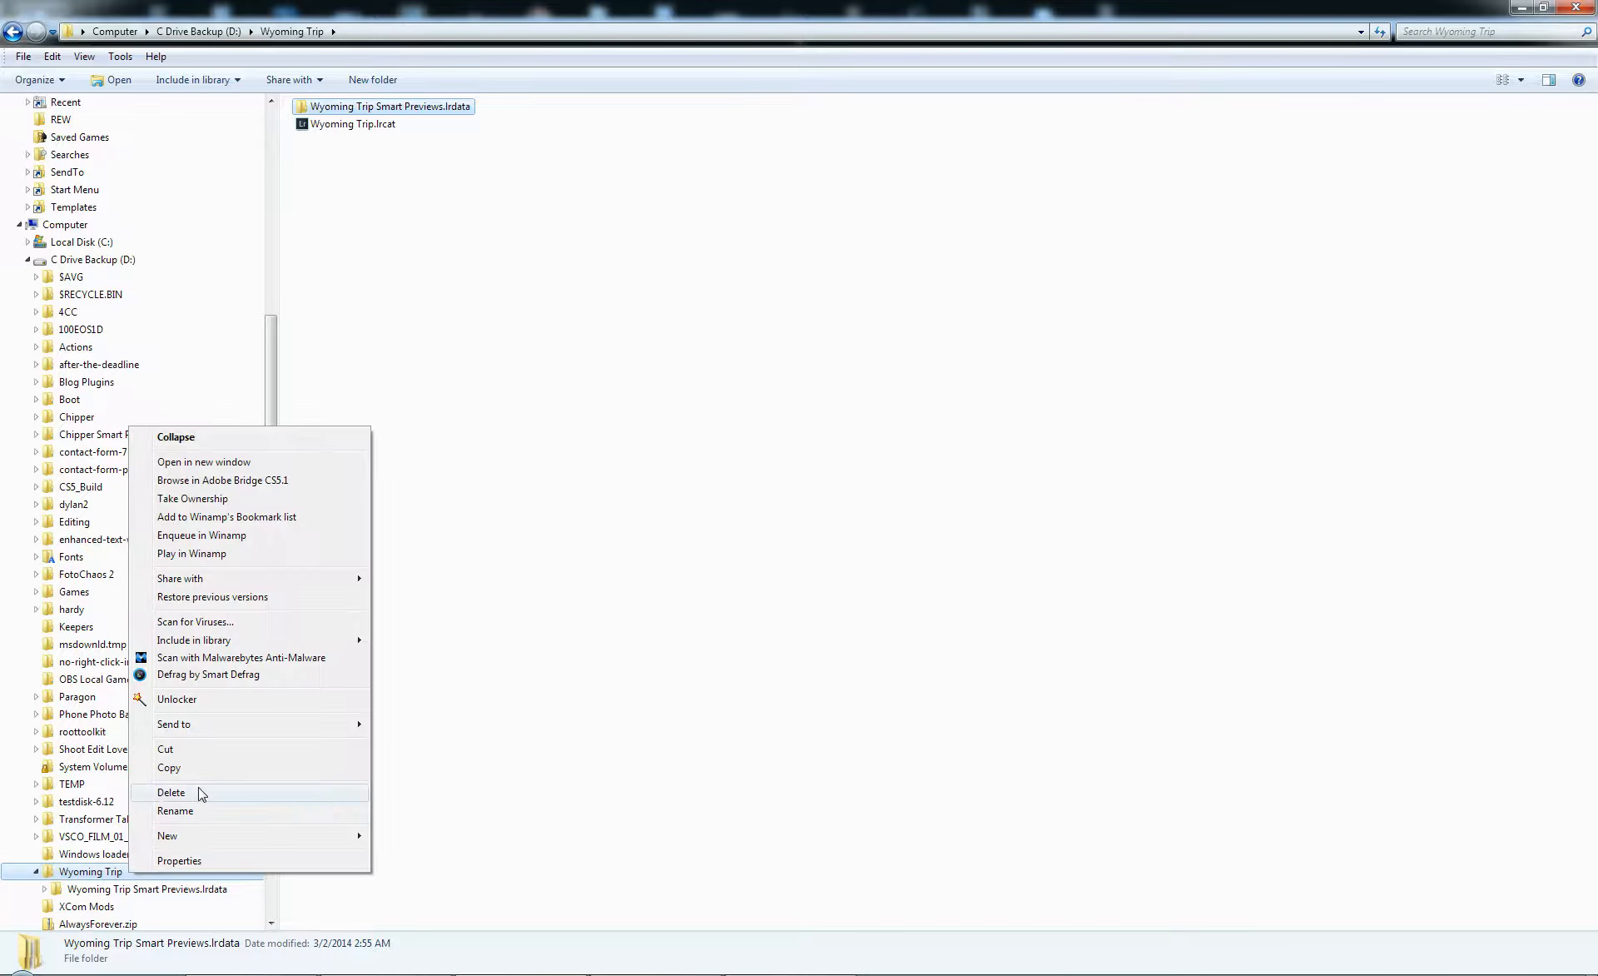
{"action": "left_click", "coordinate": [106, 876]}
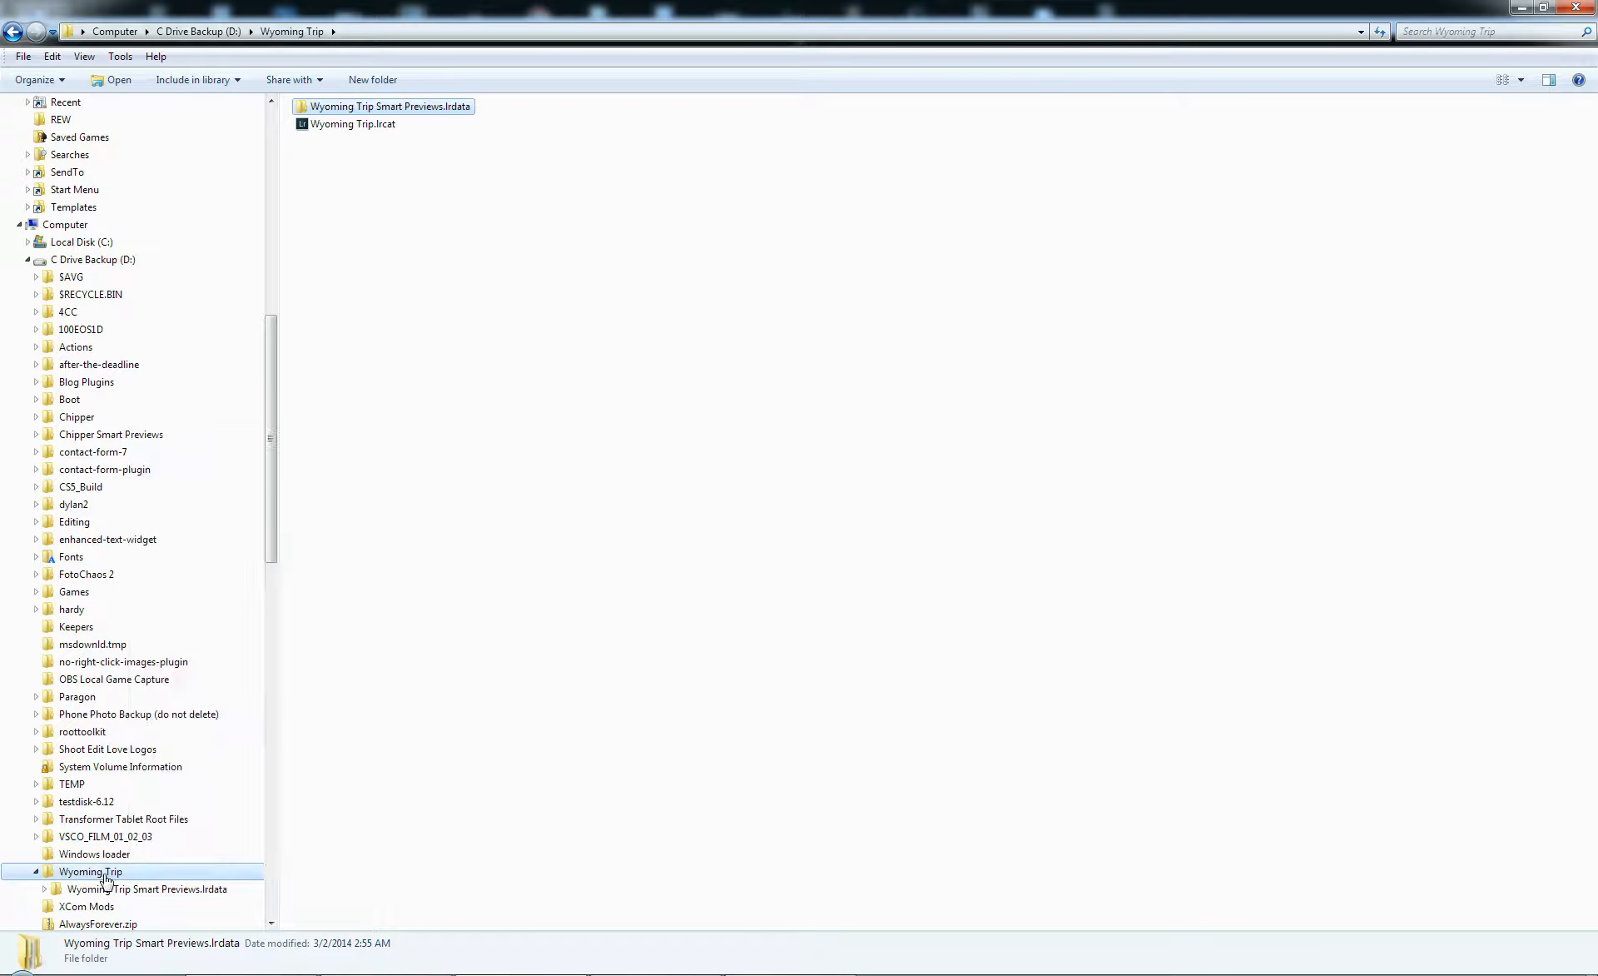
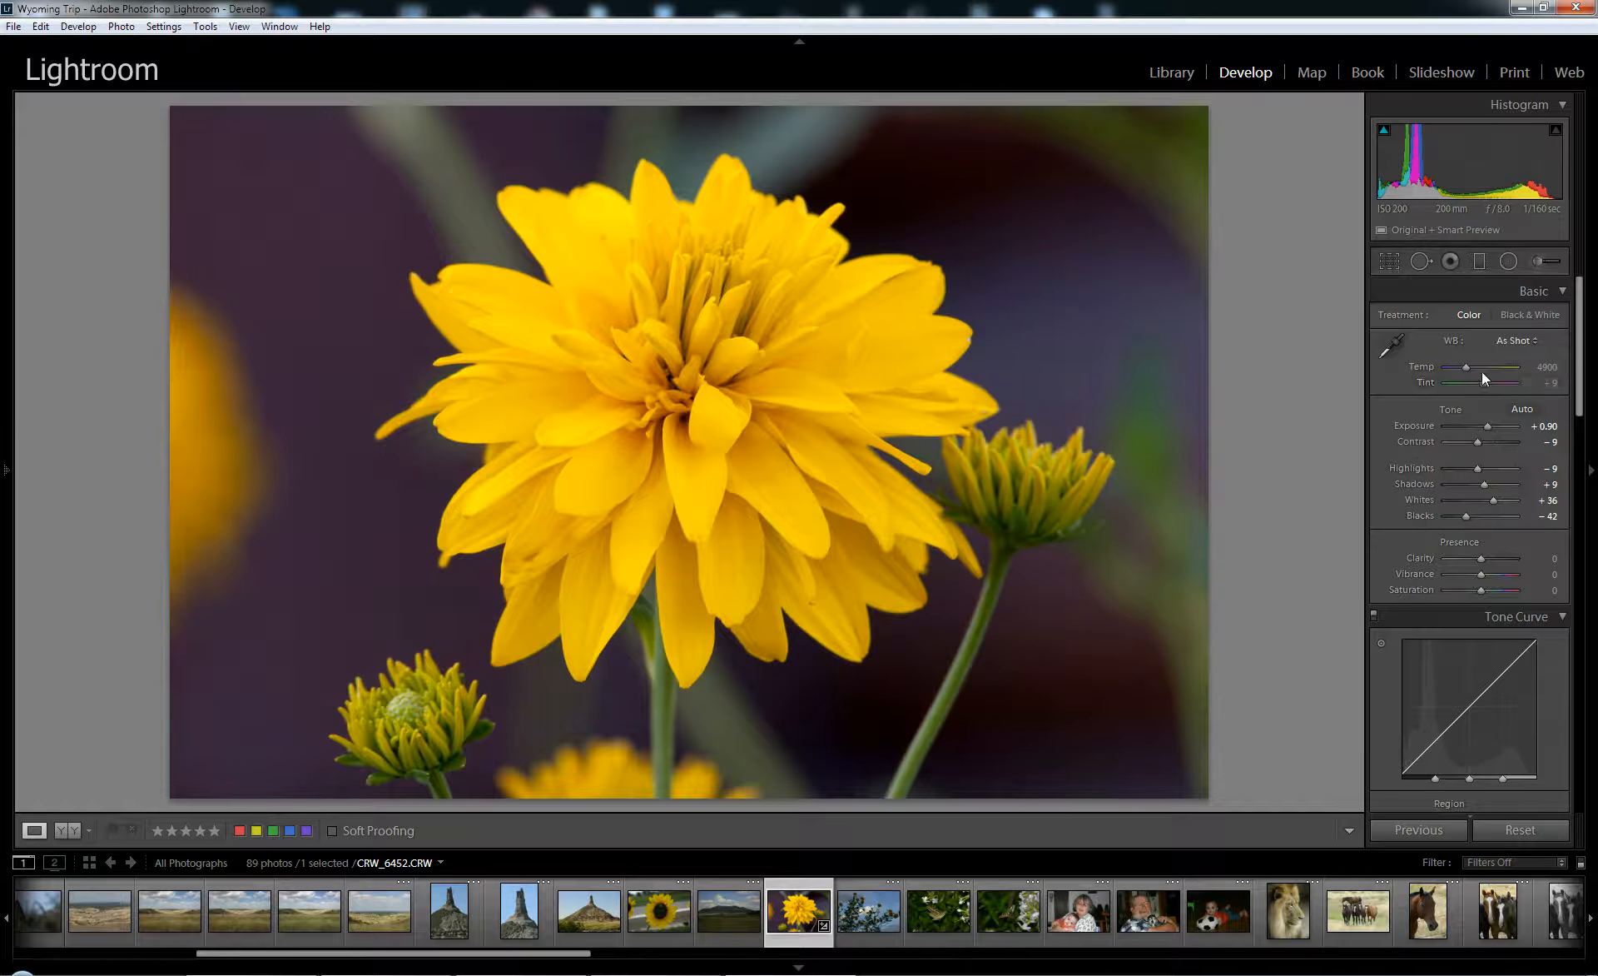
Step: Set the white balance temperature of the yellow flower photo to 4400
{"action": "left_click_drag", "start_coordinate": [1469, 369], "coordinate": [1468, 369]}
{"action": "key", "text": "Up"}
{"action": "key", "text": "Up"}
{"action": "key", "text": "Up"}
{"action": "key", "text": "Up"}
{"action": "key", "text": "Up"}
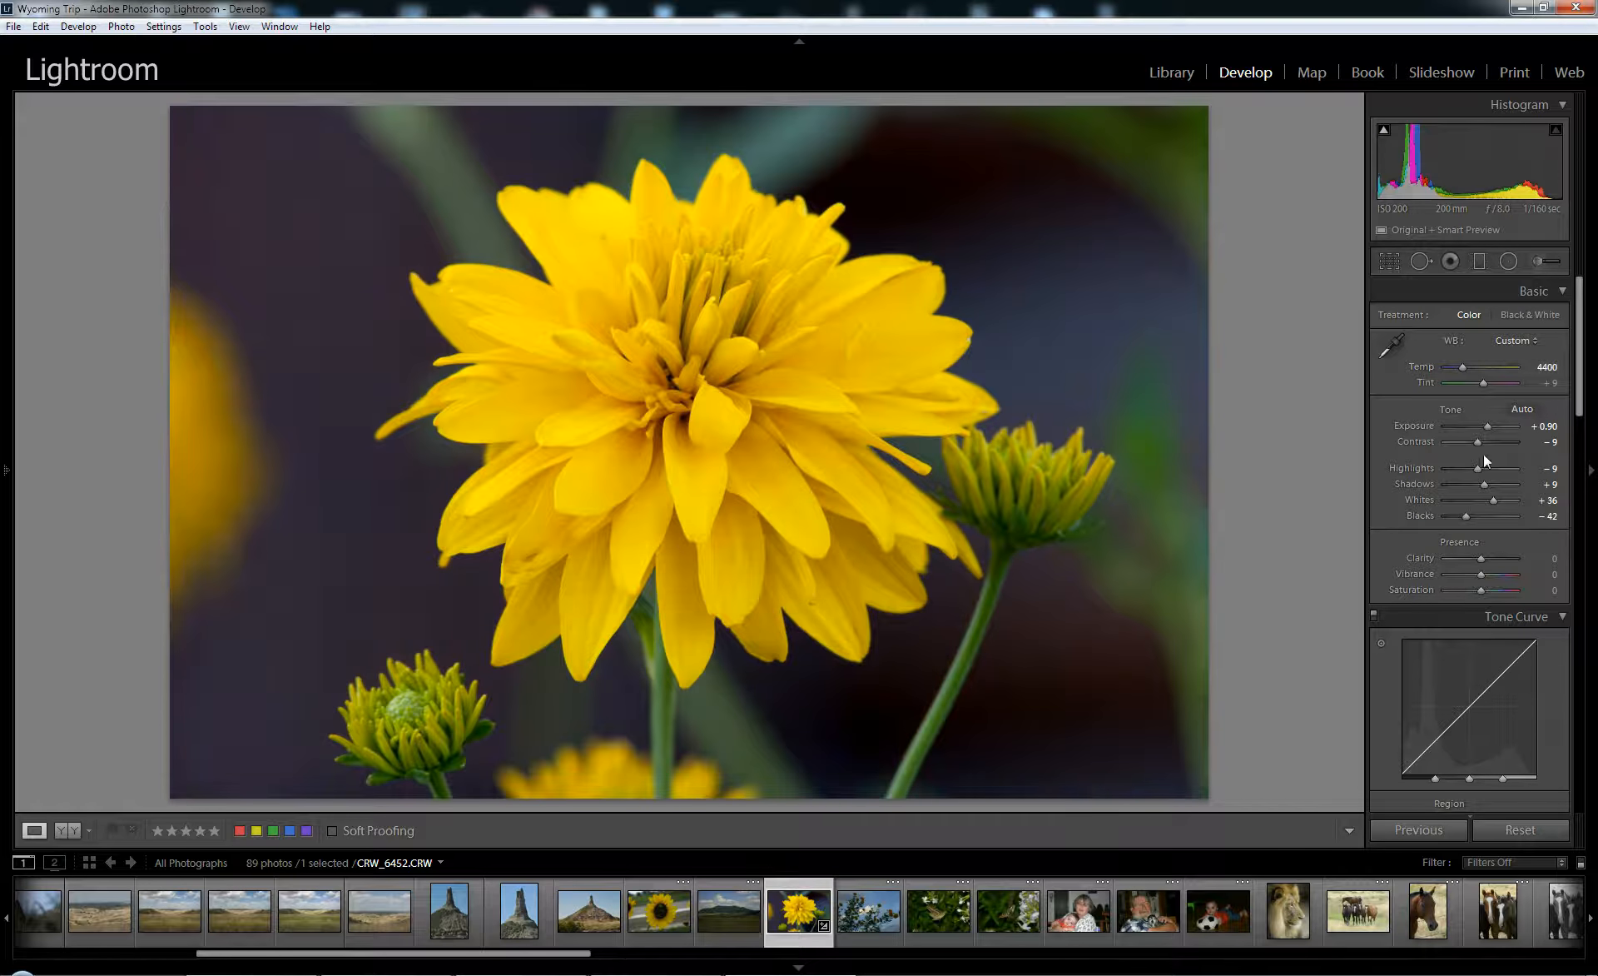
Step: Set the flower photo's exposure to +0.80 and reset its contrast to 0
{"action": "key", "text": "Down"}
{"action": "key", "text": "Down"}
{"action": "key", "text": "Up"}
{"action": "double_click", "coordinate": [1482, 441]}
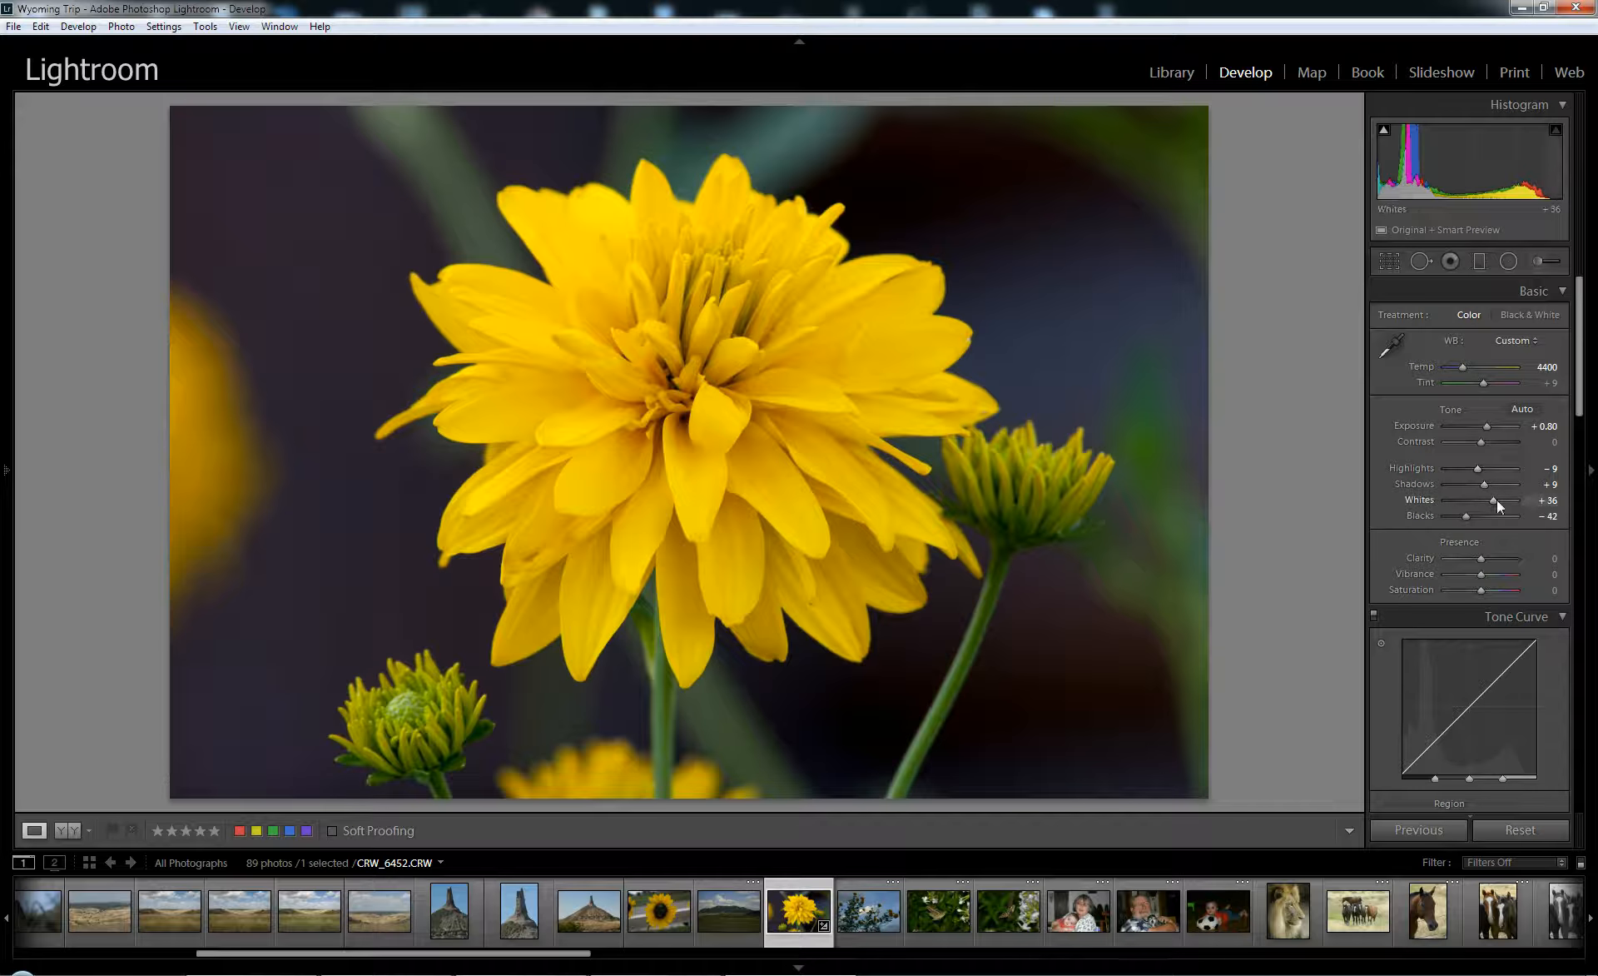
Step: Lower the flower photo's whites to +20
{"action": "double_click", "coordinate": [1497, 501]}
{"action": "key", "text": "Up"}
{"action": "key", "text": "Up"}
{"action": "key", "text": "Up"}
{"action": "key", "text": "Up"}
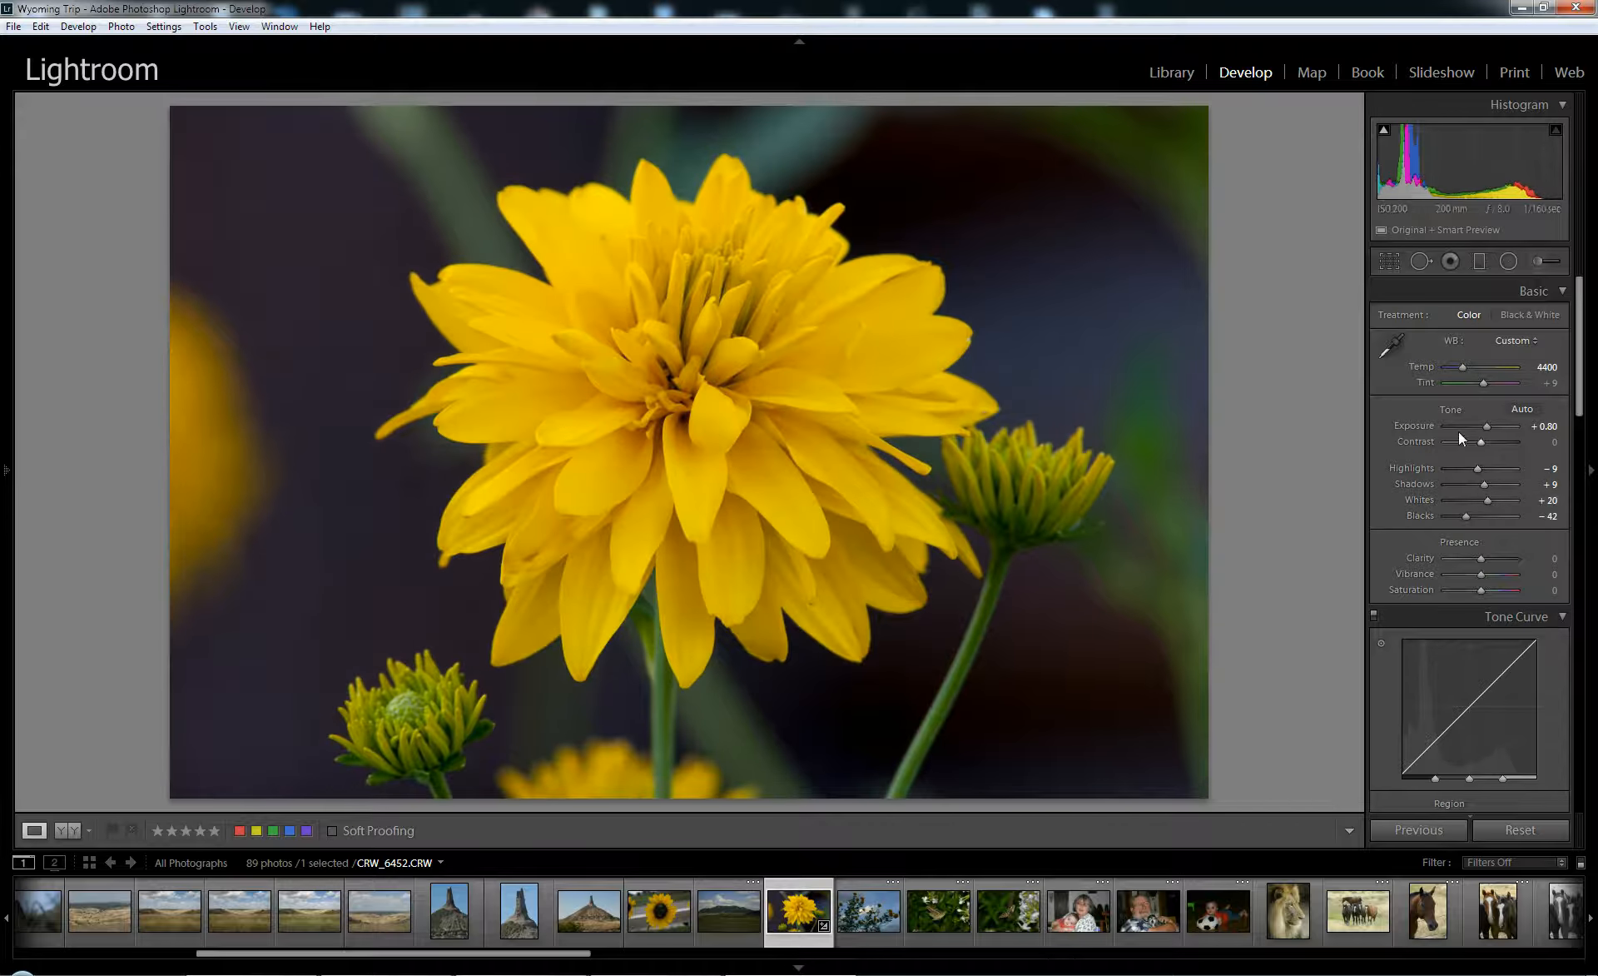
Step: Try the Black & White treatment on the flower photo and switch back to Color
{"action": "left_click", "coordinate": [1517, 316]}
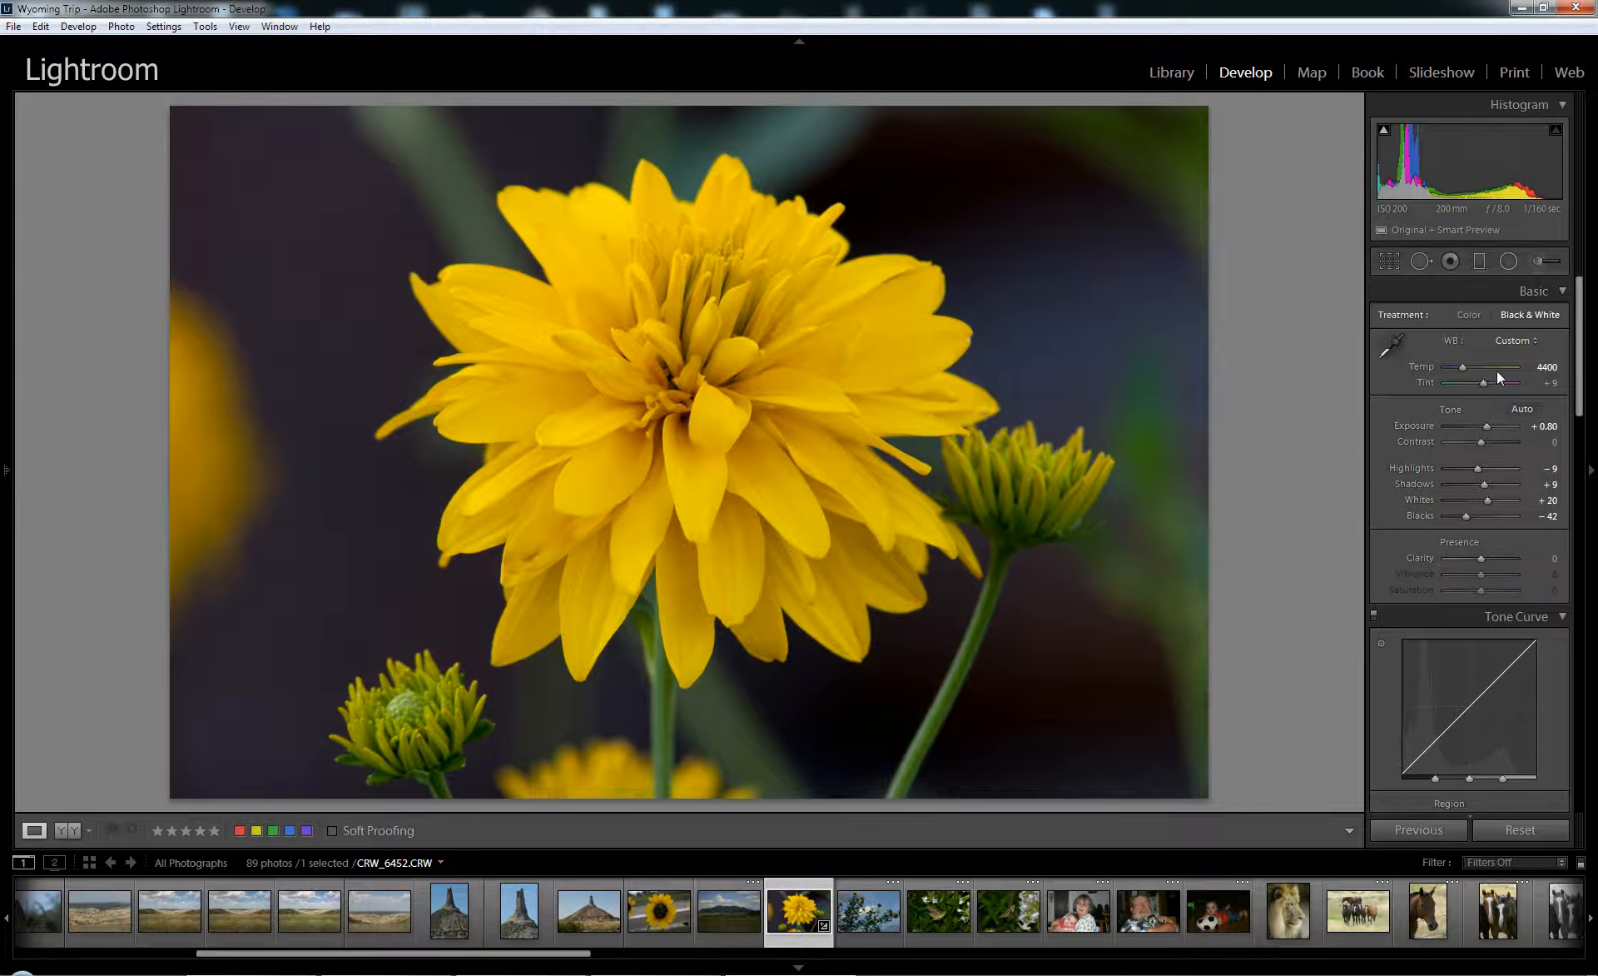
{"action": "left_click", "coordinate": [1470, 315]}
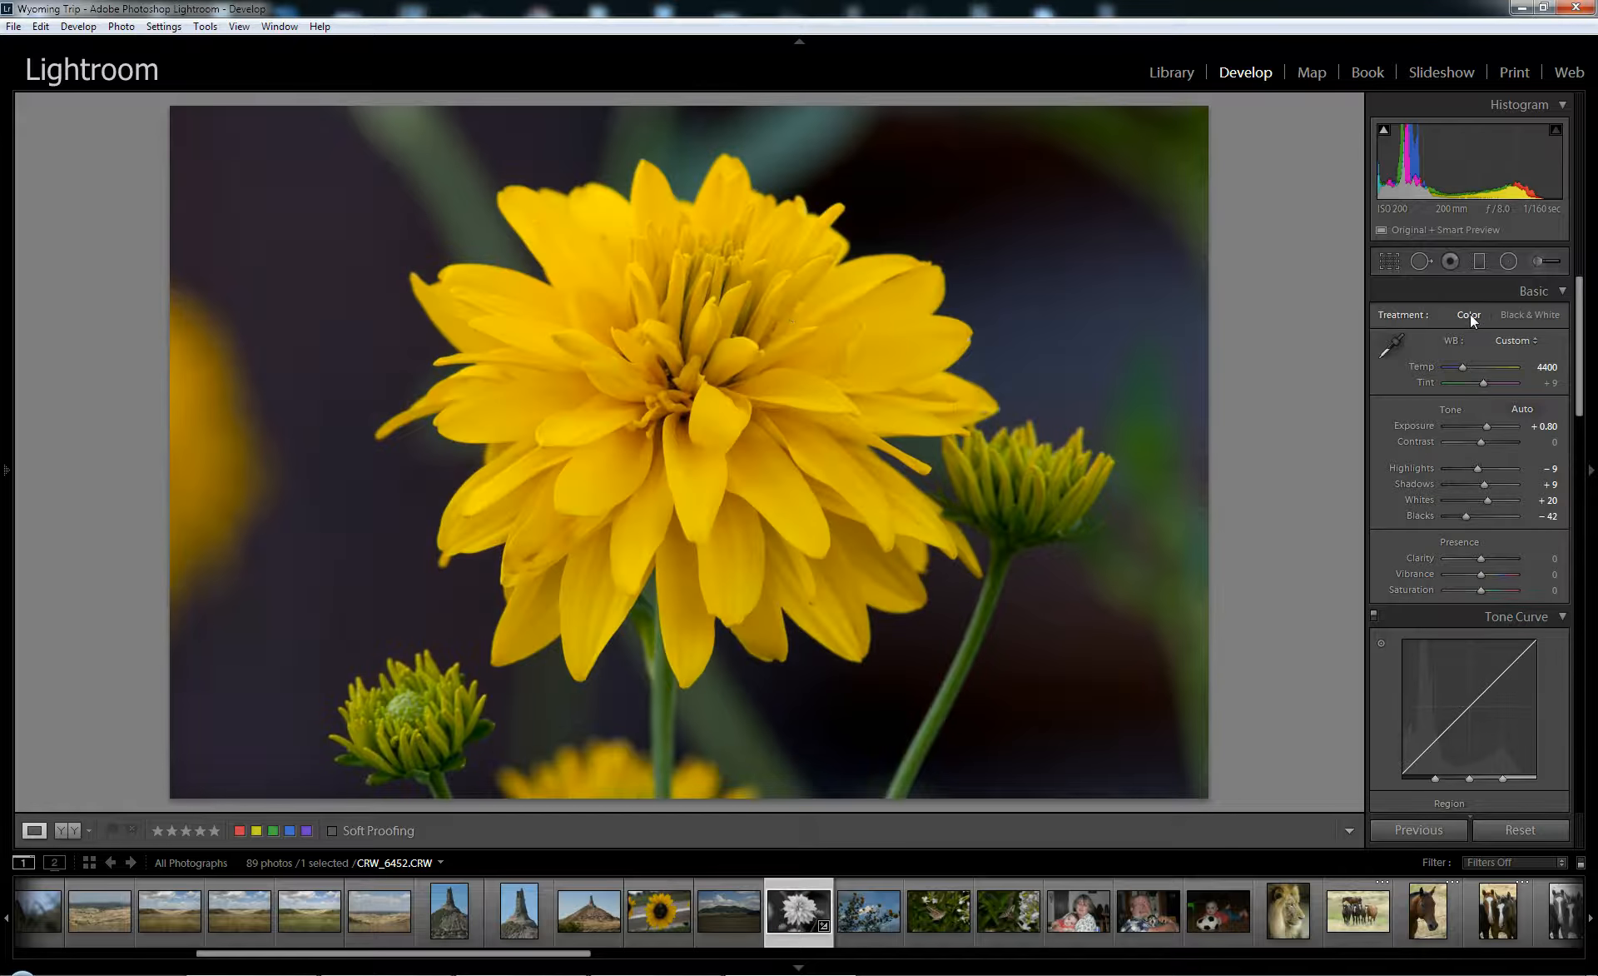
Step: Raise the flower photo's exposure to +1.00 and compare the before and after versions side by side
{"action": "left_click_drag", "start_coordinate": [1484, 424], "coordinate": [1485, 424]}
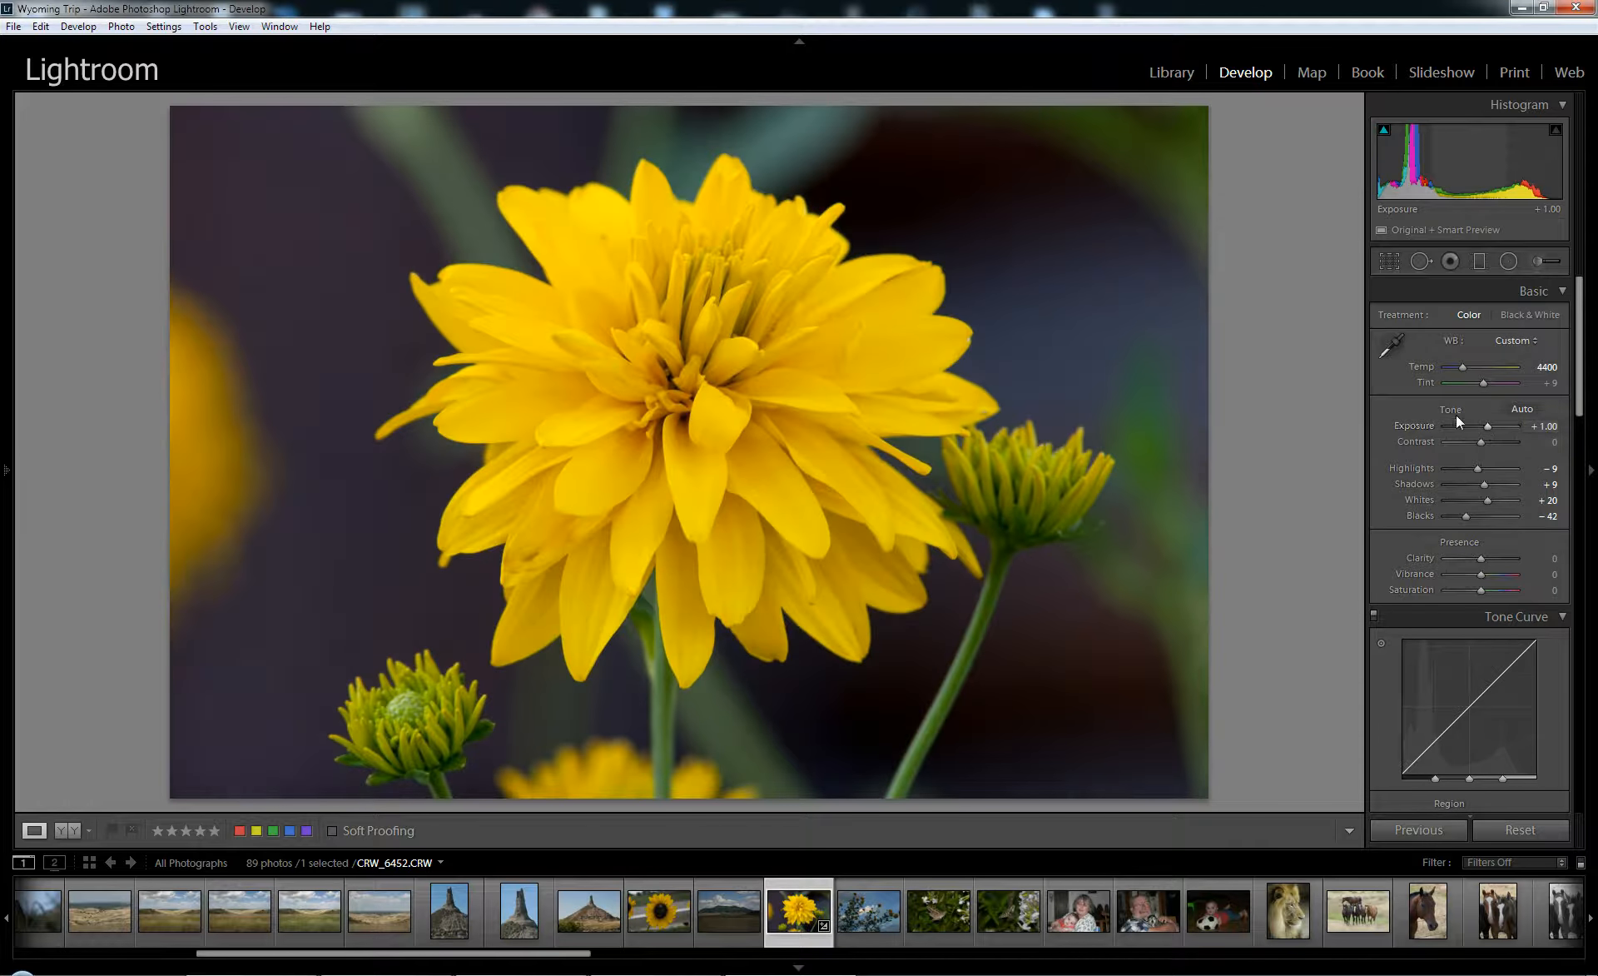
{"action": "left_click", "coordinate": [61, 829]}
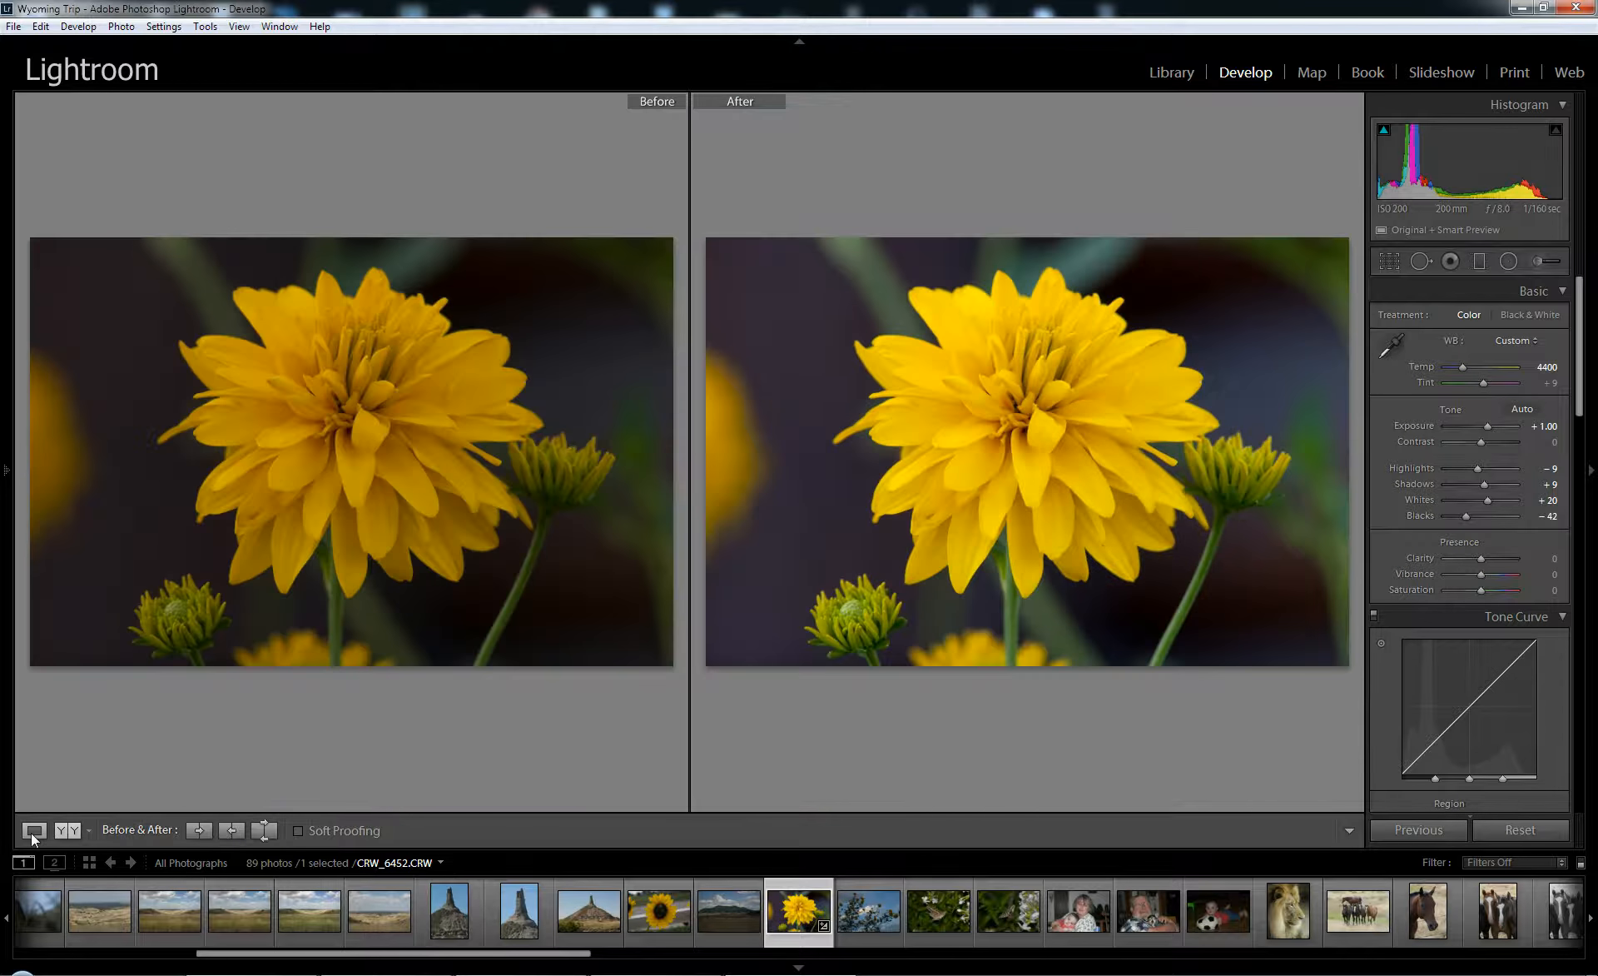
{"action": "left_click", "coordinate": [33, 830]}
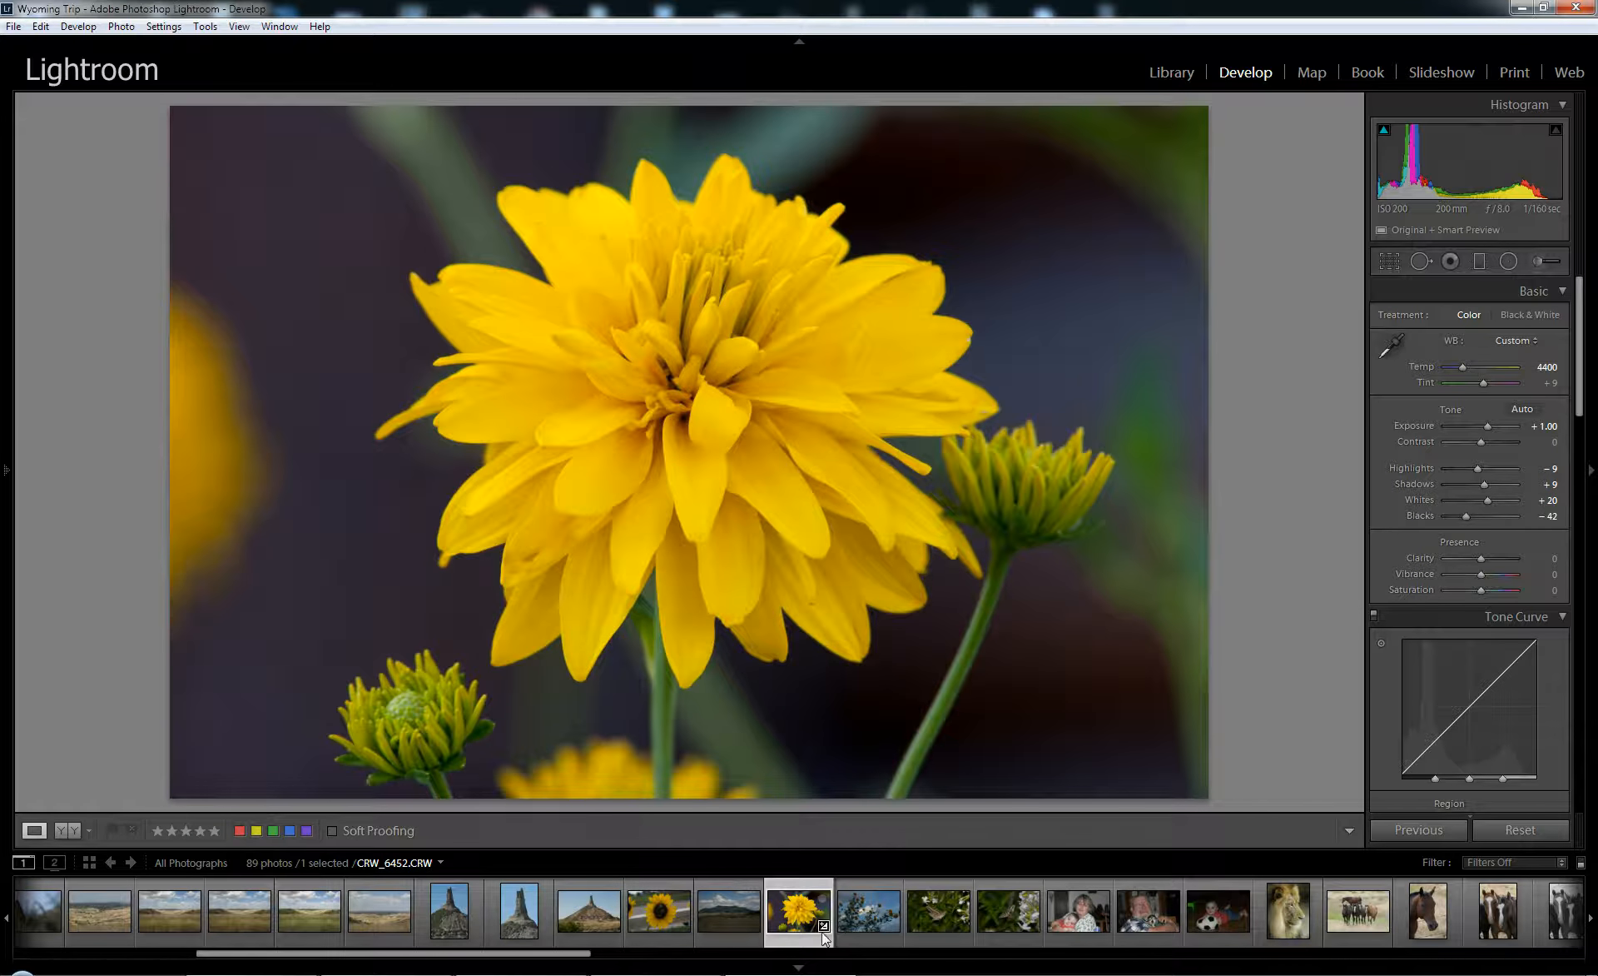
{"action": "mouse_move", "coordinate": [822, 931]}
Step: Return to the Library grid and select all photos in the Wyoming Trip catalog
{"action": "left_click", "coordinate": [1192, 71]}
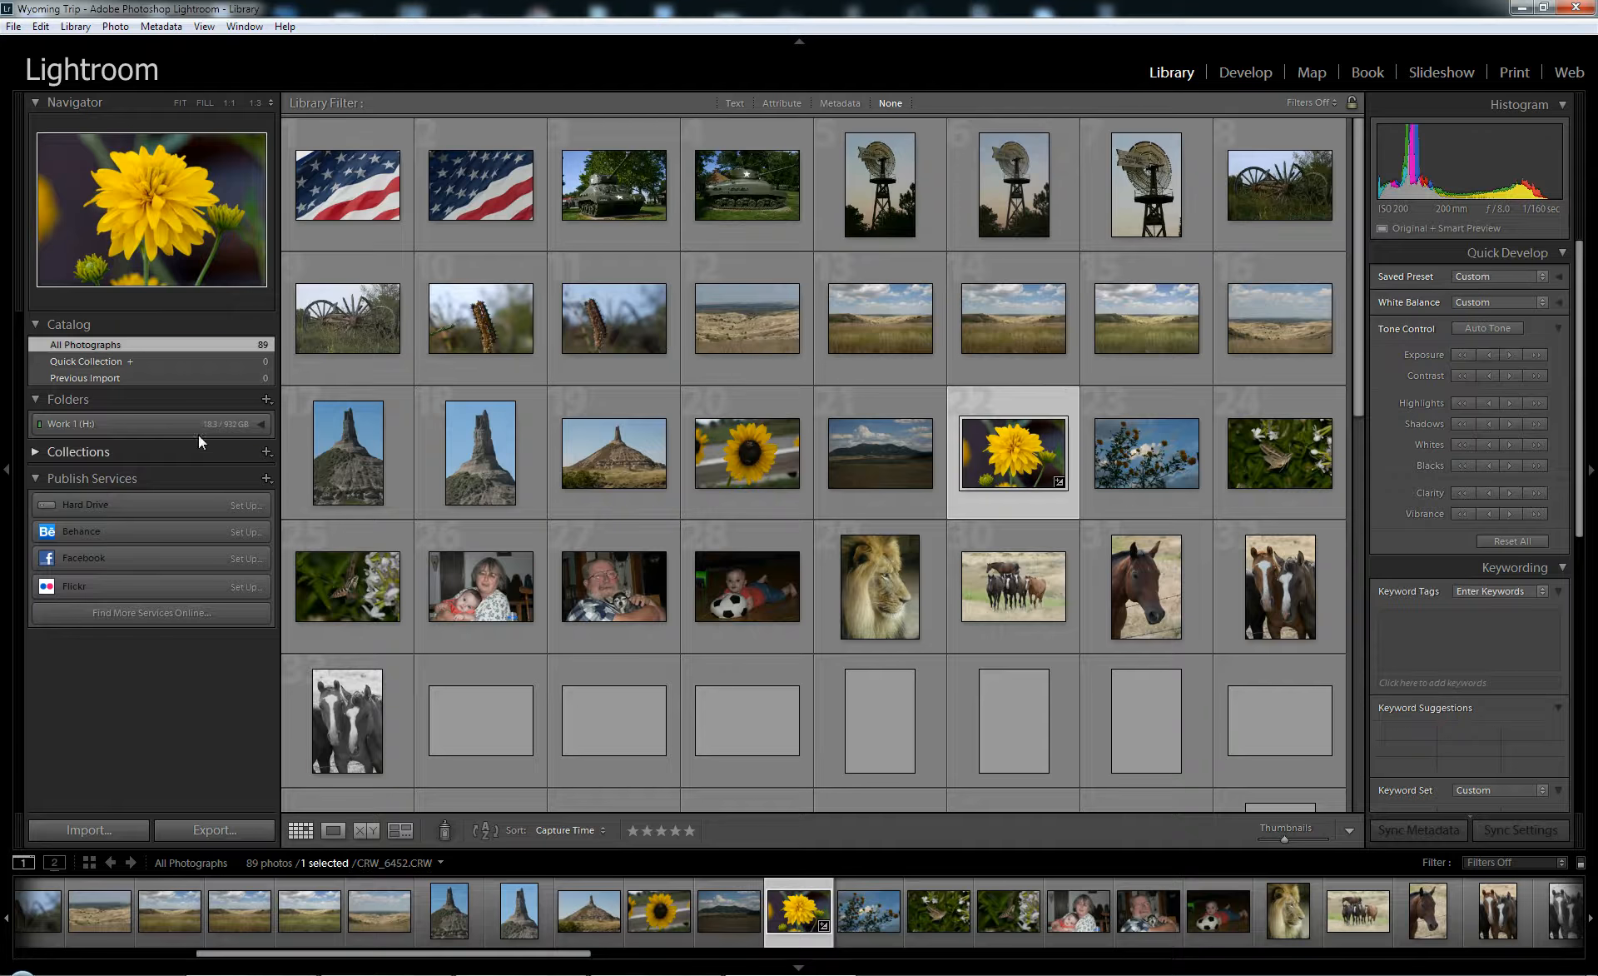
{"action": "scroll", "coordinate": [616, 916], "scroll_direction": "up", "scroll_amount": 5}
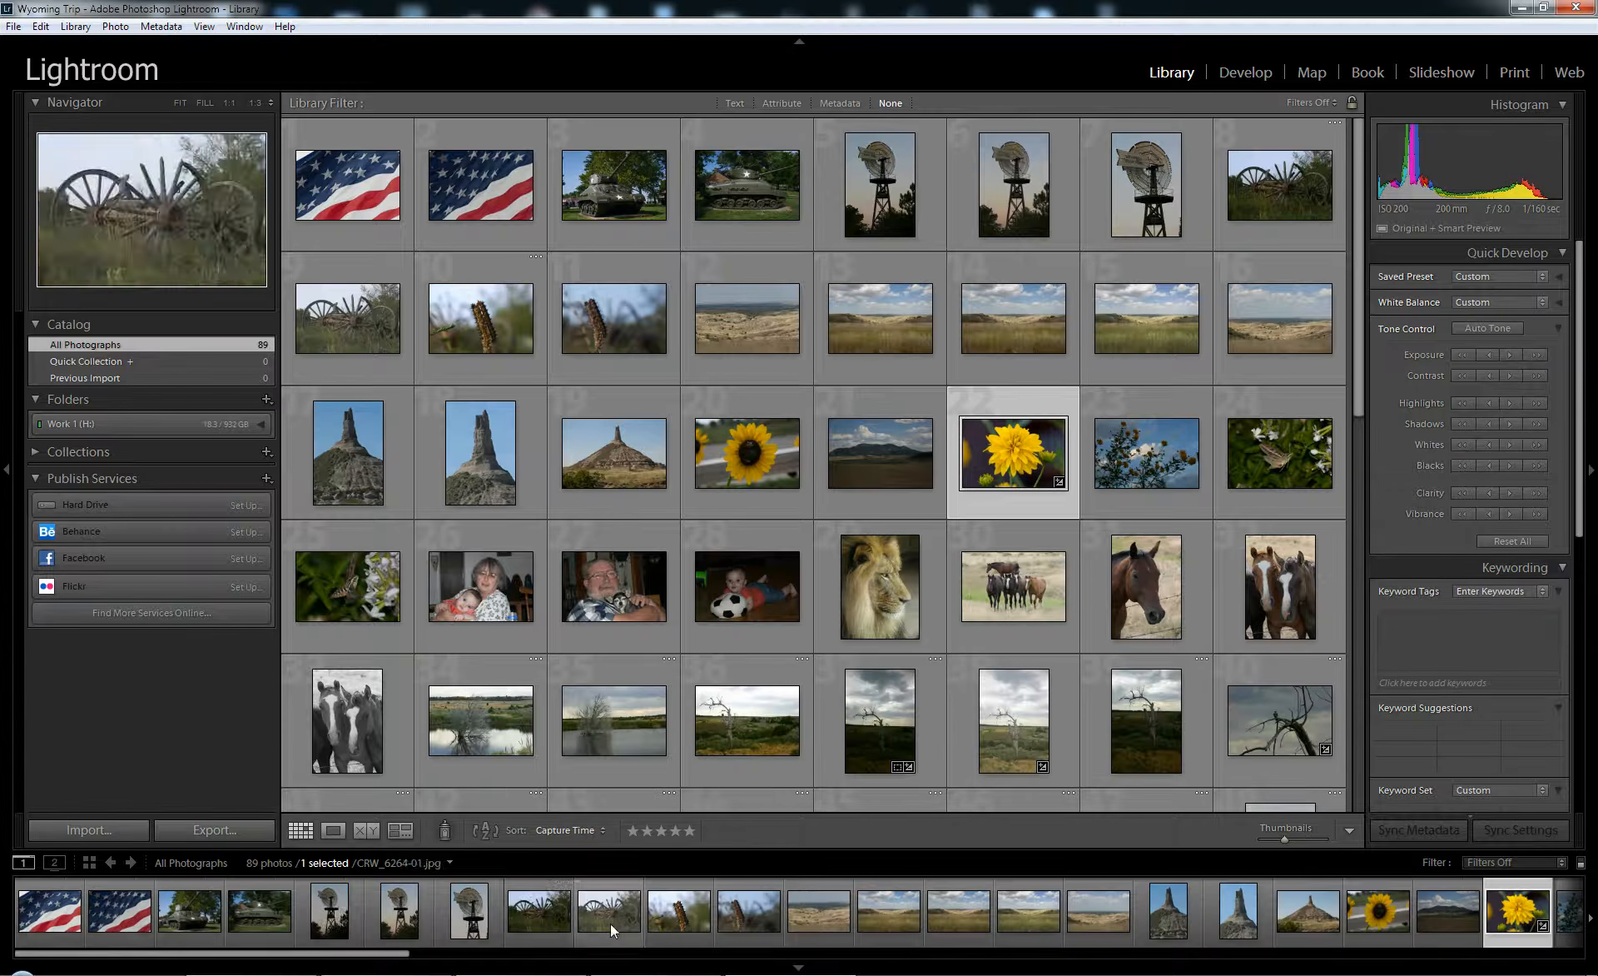
{"action": "left_click_drag", "start_coordinate": [1359, 291], "coordinate": [1405, 741]}
{"action": "left_click", "coordinate": [697, 774]}
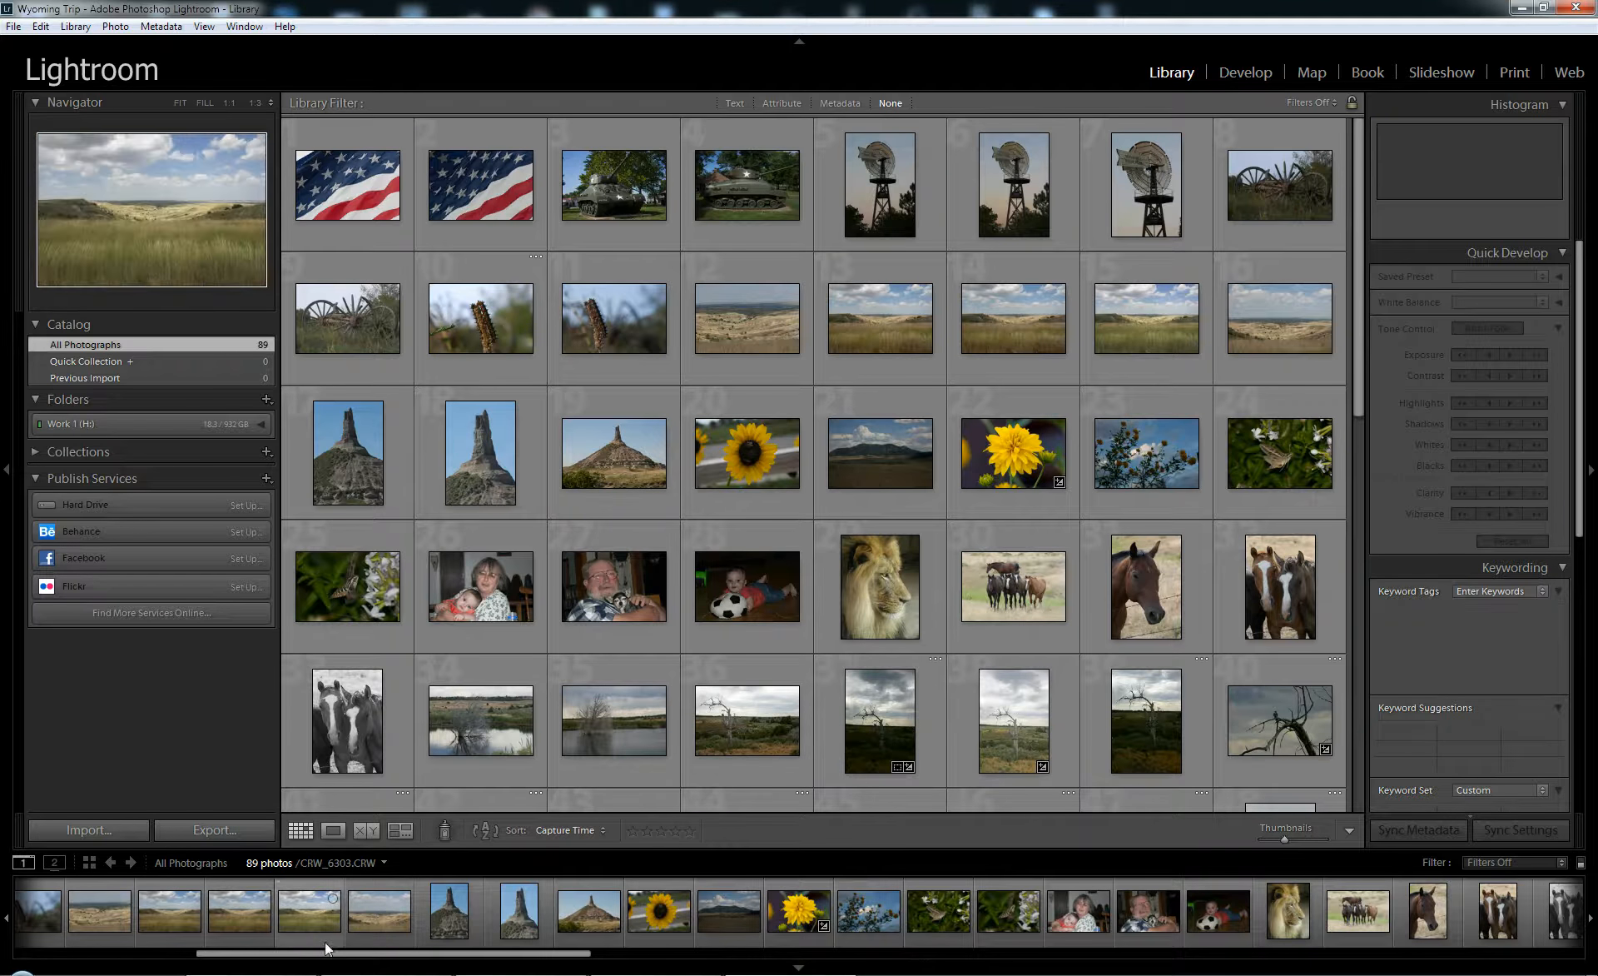
{"action": "key", "text": "ctrl+a"}
{"action": "mouse_move", "coordinate": [249, 975]}
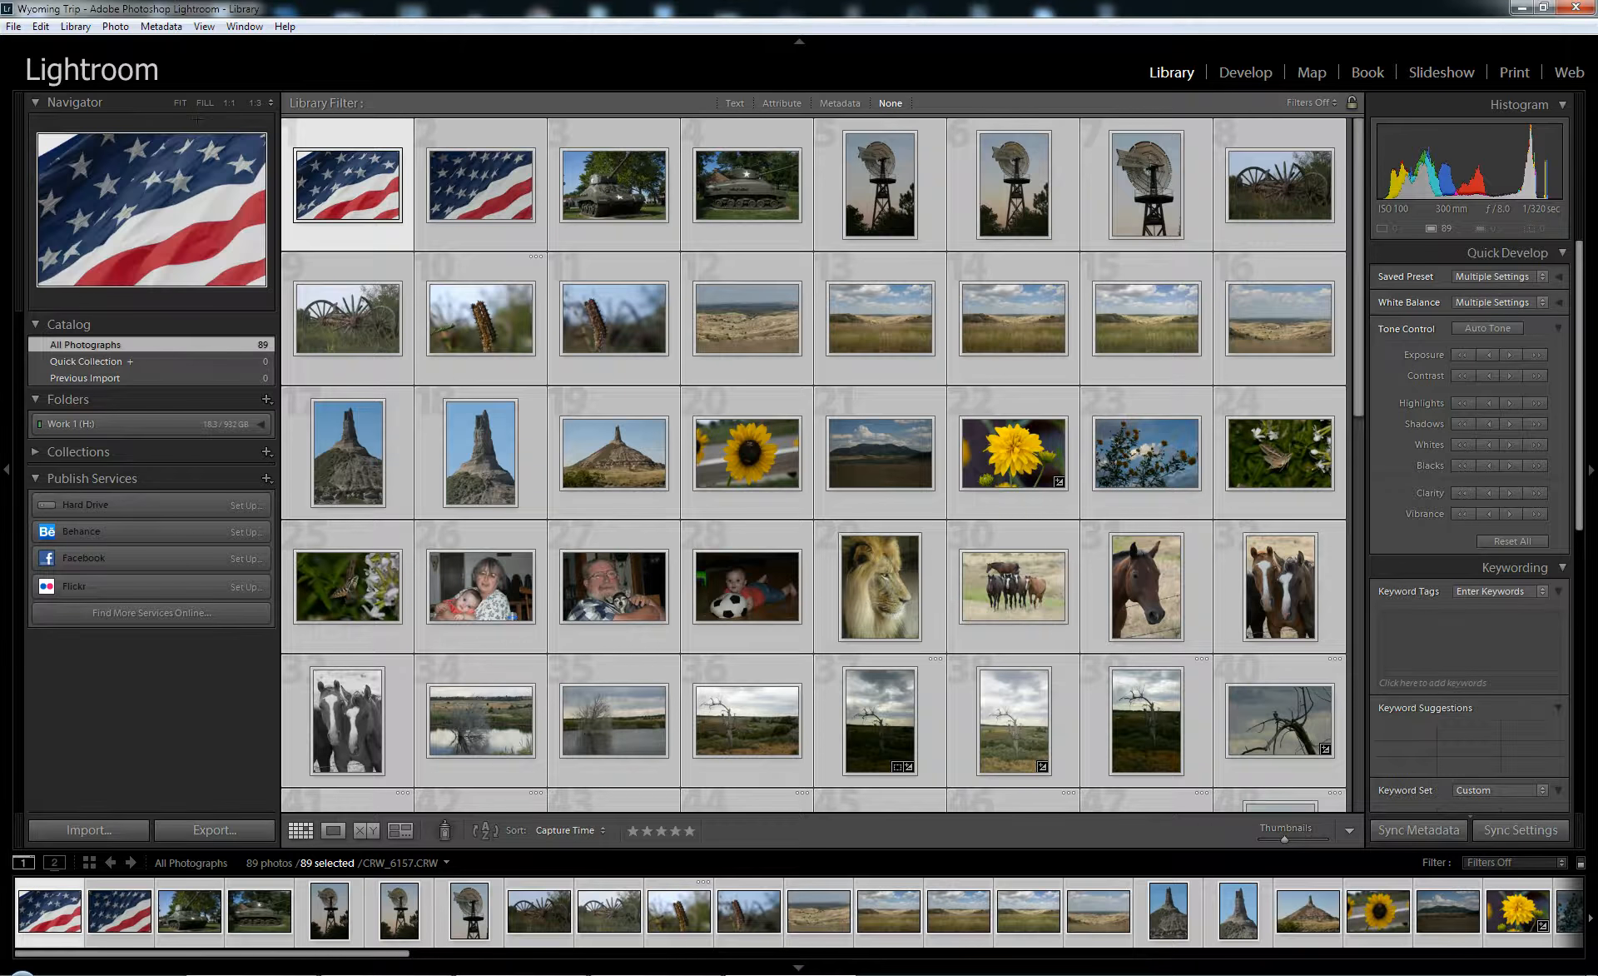
Step: Relaunch Lightroom with the recent catalog Lightroom Catalog-2-2 and select the yellow flower photo in the Wyoming Trip folder
{"action": "left_click", "coordinate": [15, 27]}
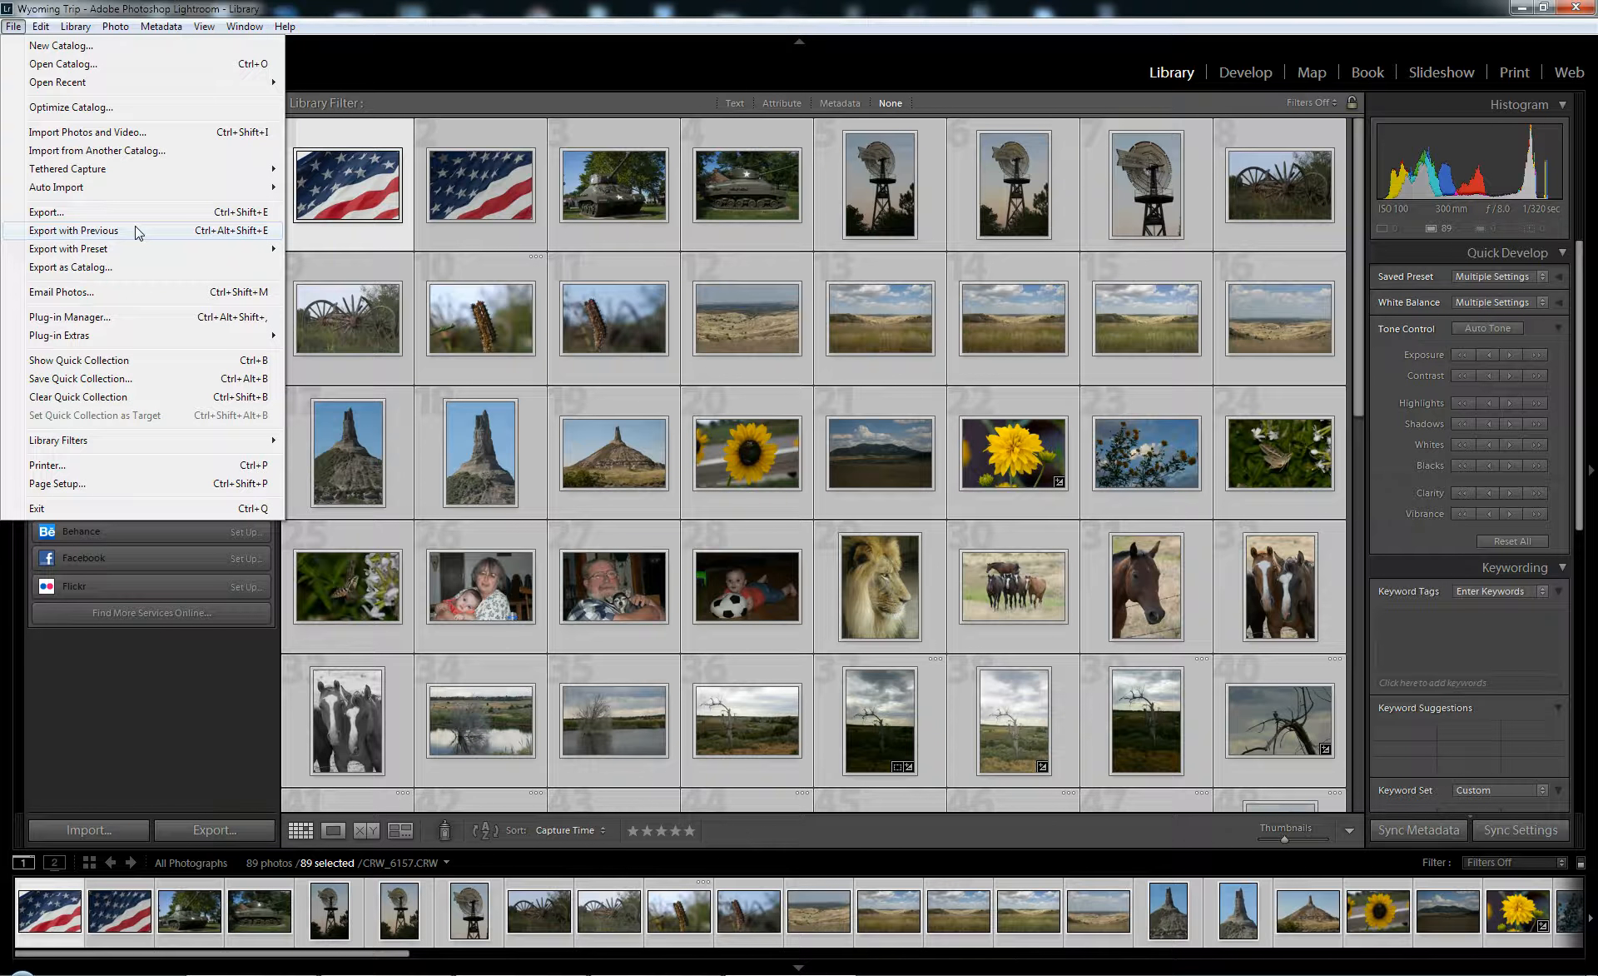
{"action": "left_click", "coordinate": [531, 8]}
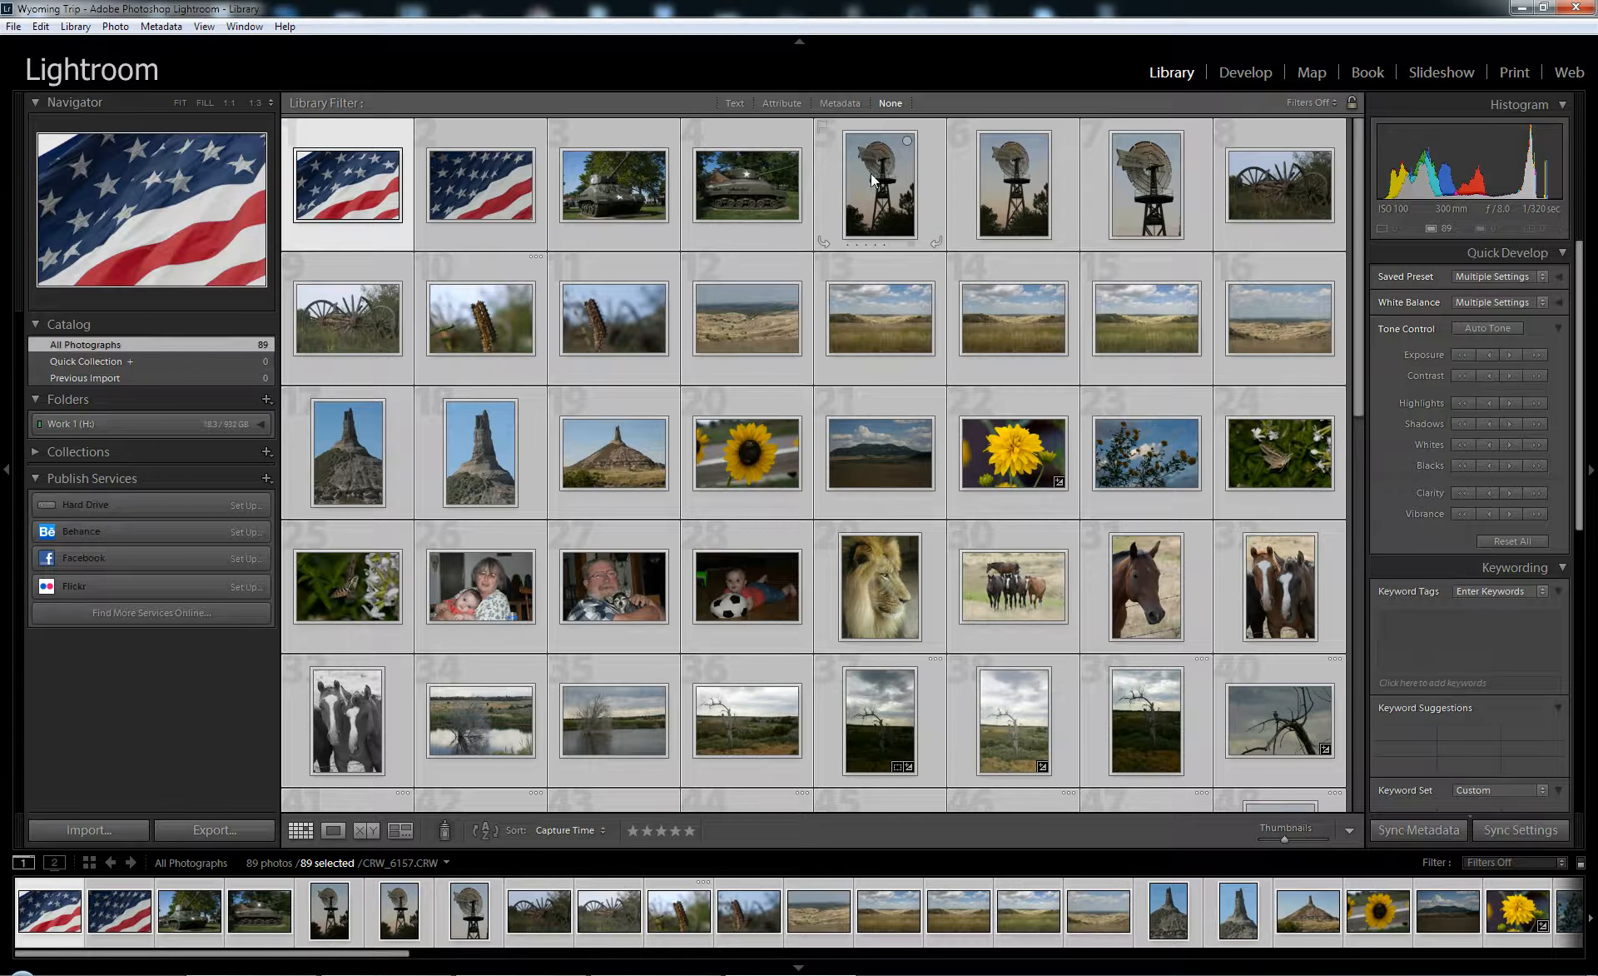
{"action": "left_click", "coordinate": [13, 32]}
{"action": "mouse_move", "coordinate": [167, 79]}
{"action": "left_click", "coordinate": [379, 106]}
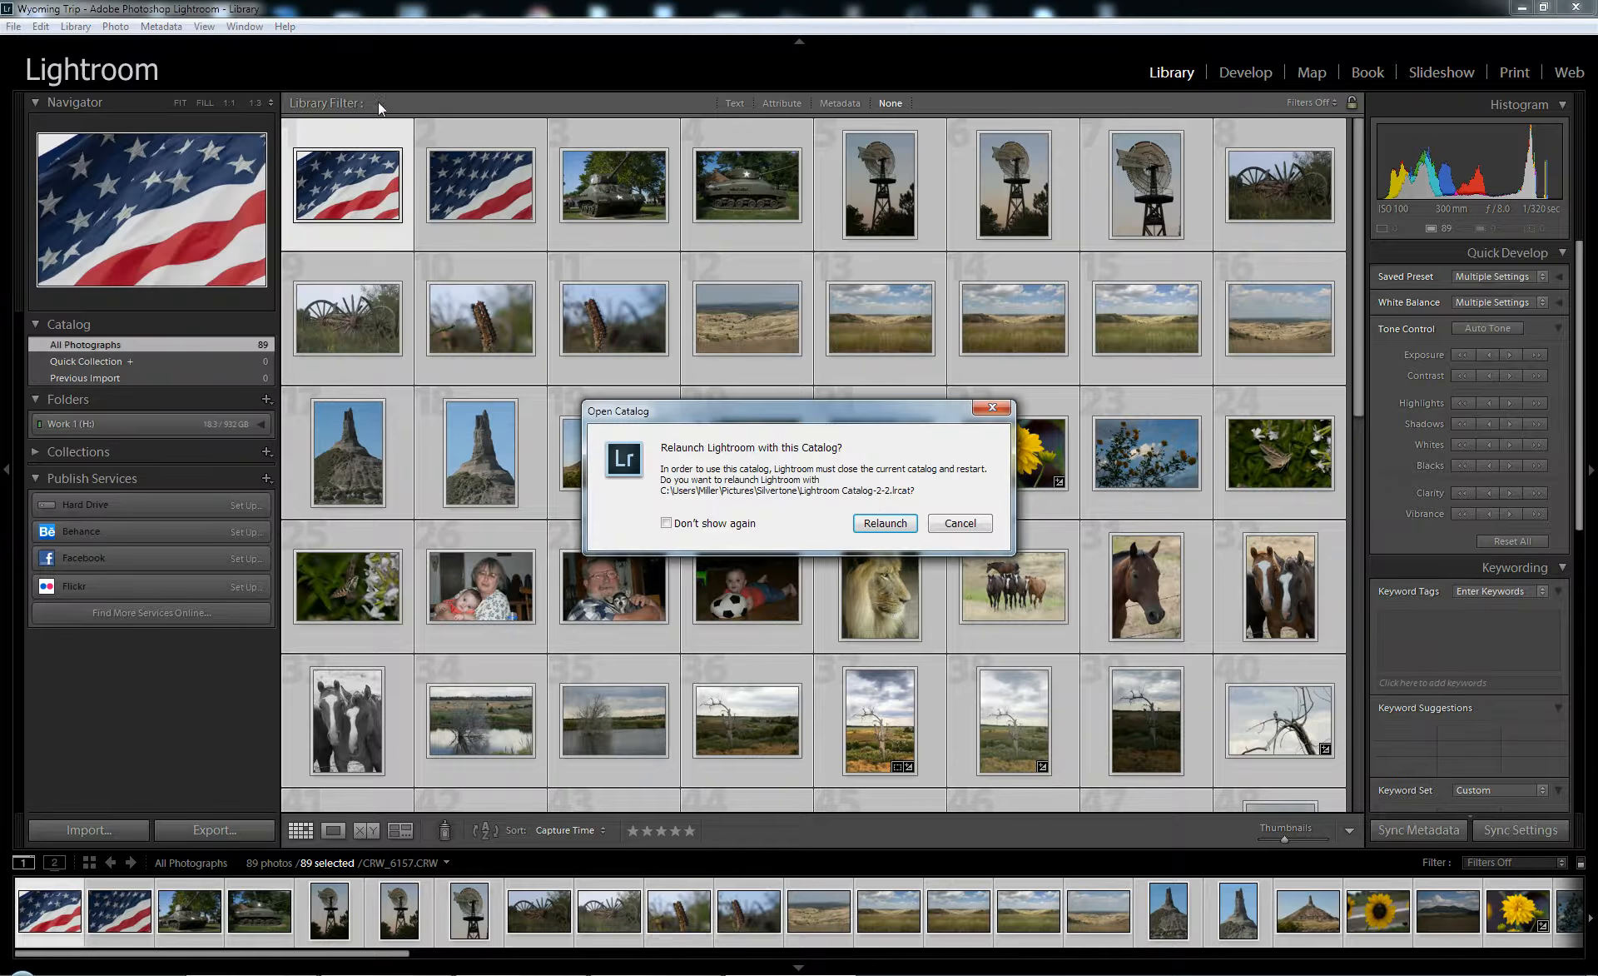
{"action": "left_click", "coordinate": [885, 522]}
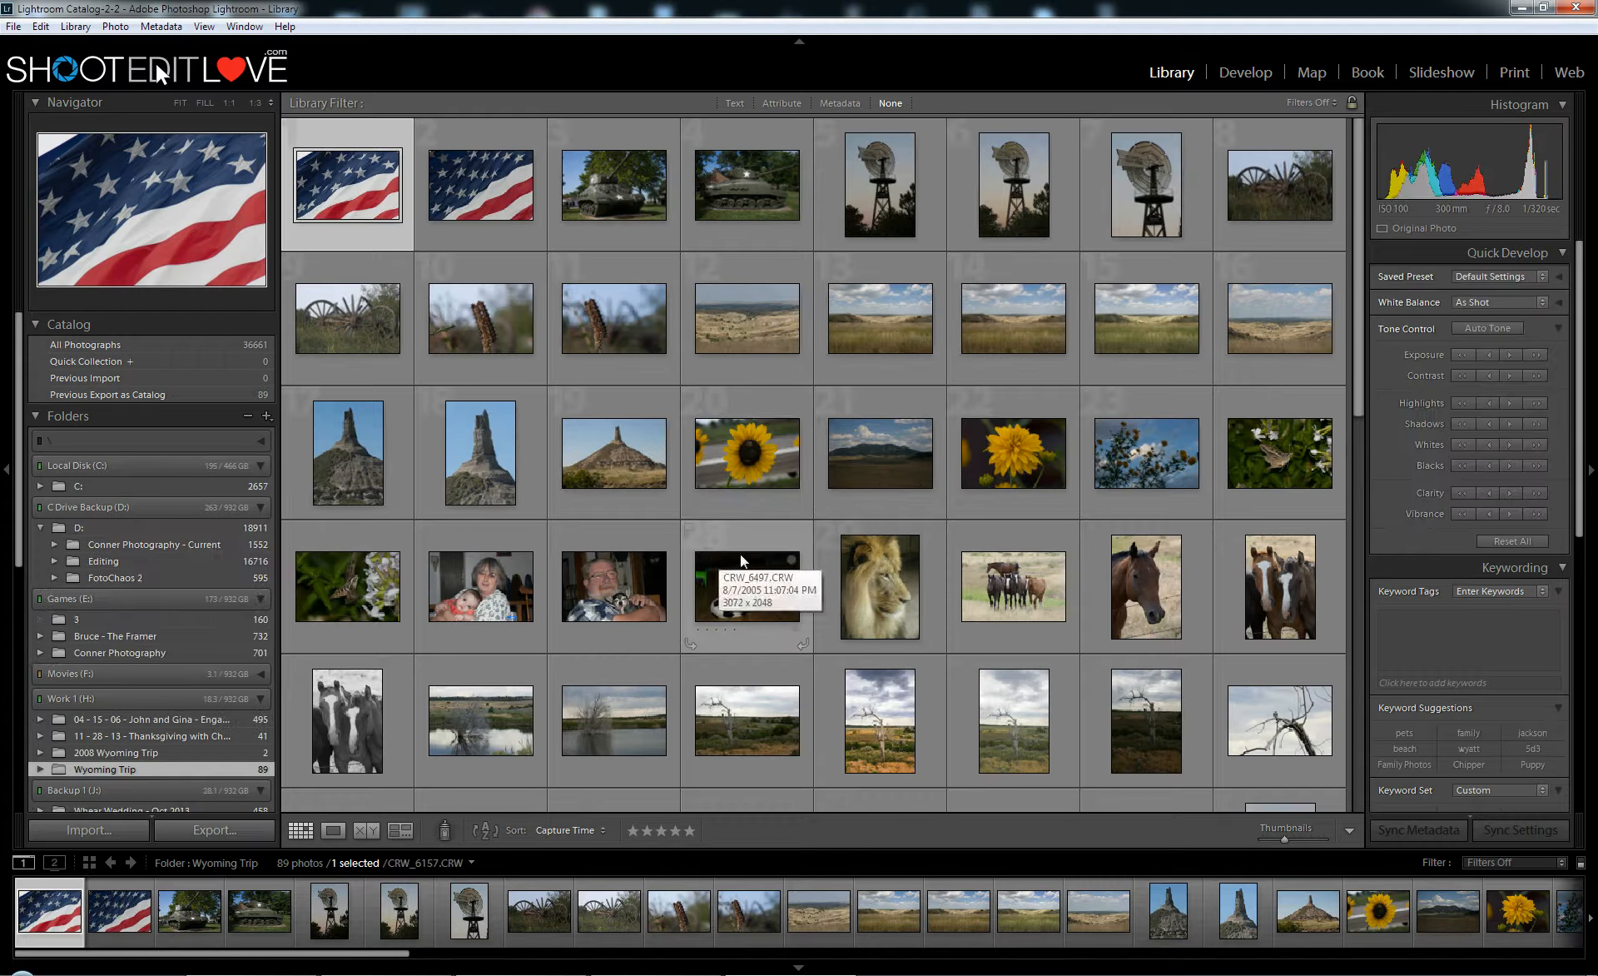
{"action": "left_click", "coordinate": [999, 468]}
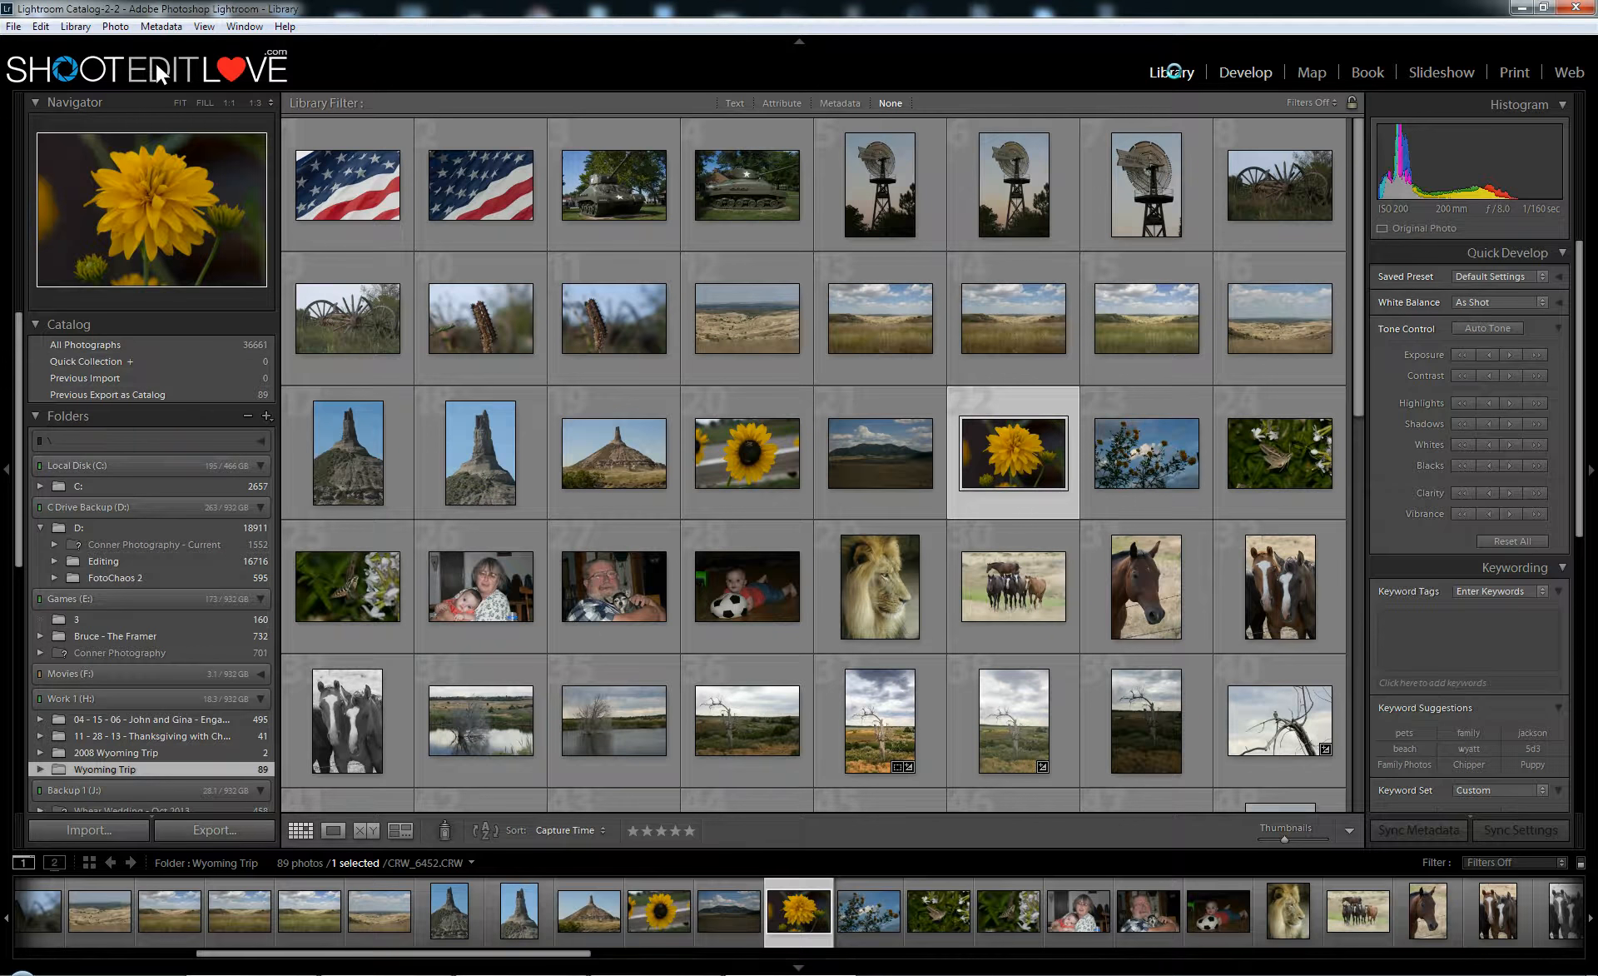
Step: View the unedited yellow flower photo in Develop, then switch to the first flag photo of the Wyoming Trip folder
{"action": "key", "text": "d"}
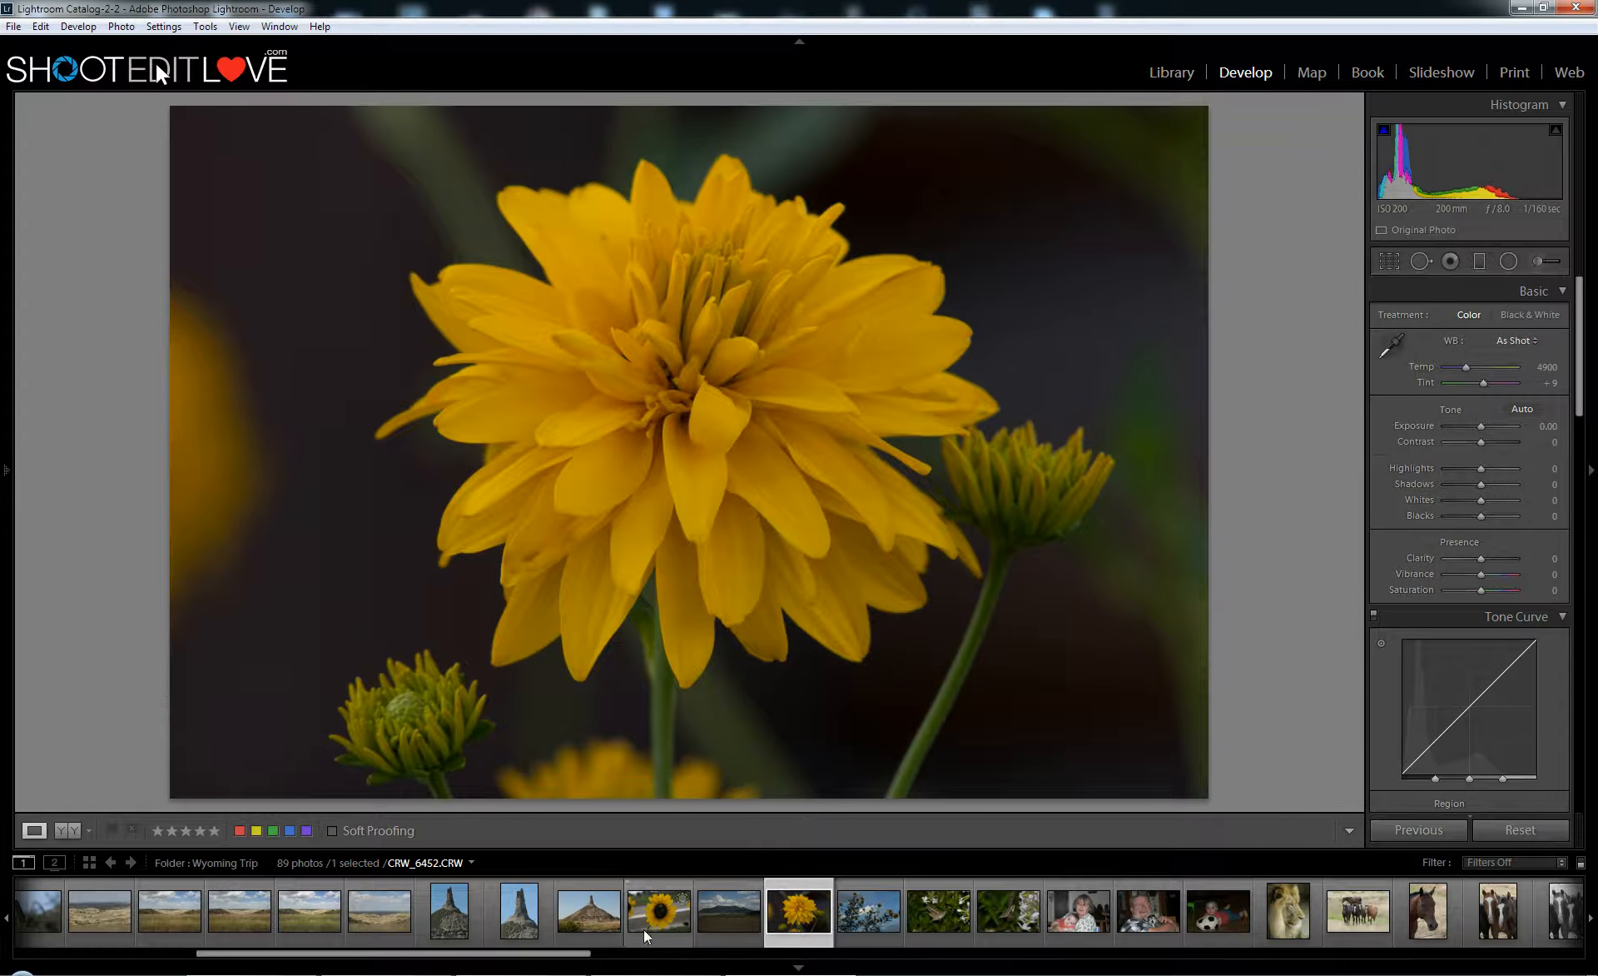
{"action": "left_click_drag", "start_coordinate": [479, 965], "coordinate": [60, 915]}
{"action": "left_click", "coordinate": [60, 912]}
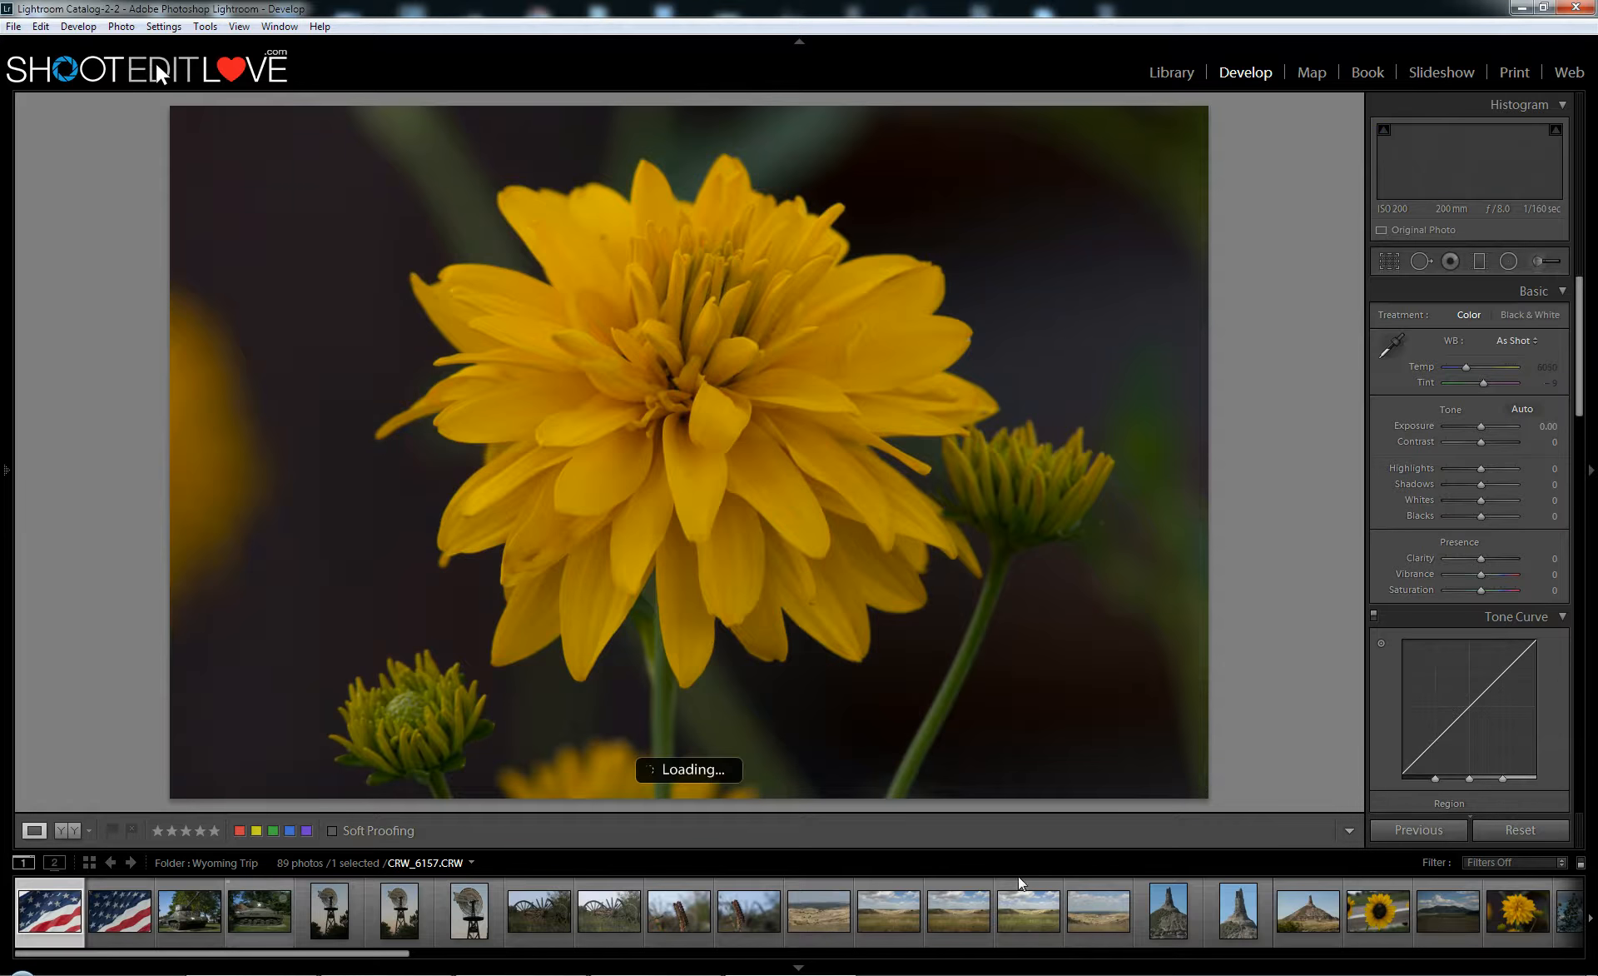
{"action": "scroll", "coordinate": [1191, 922], "scroll_direction": "down", "scroll_amount": 15}
{"action": "scroll", "coordinate": [1246, 932], "scroll_direction": "up", "scroll_amount": 15}
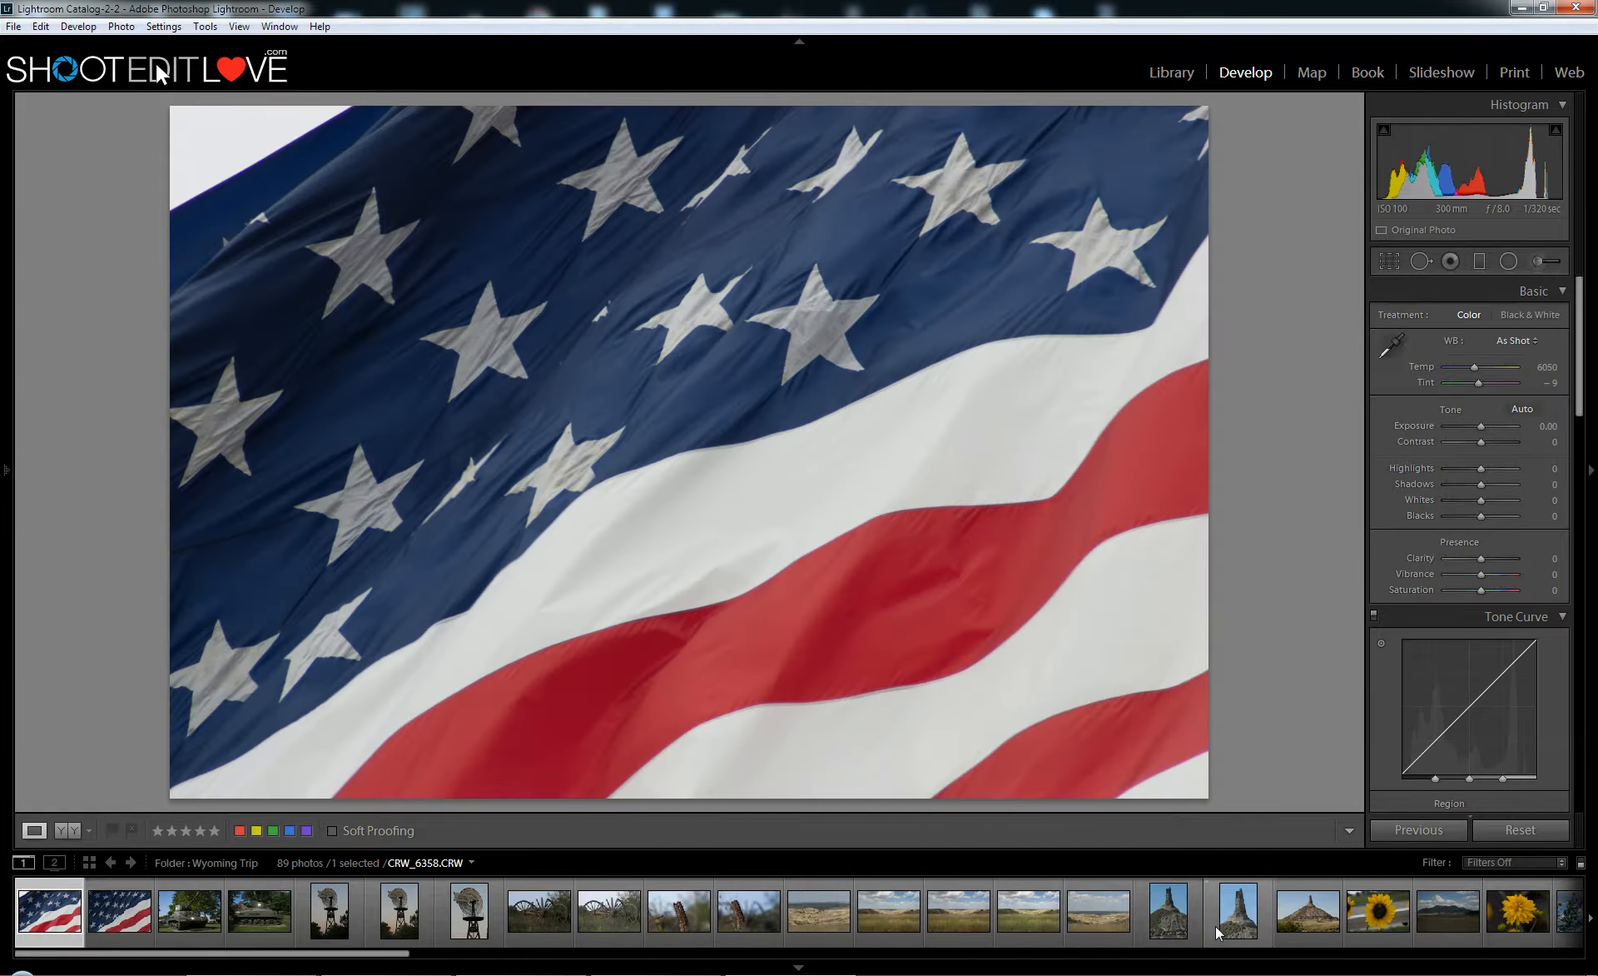
Step: Start an import from another catalog and choose Wyoming Trip.lrcat in the Wyoming Trip folder on the D: drive
{"action": "left_click", "coordinate": [12, 28]}
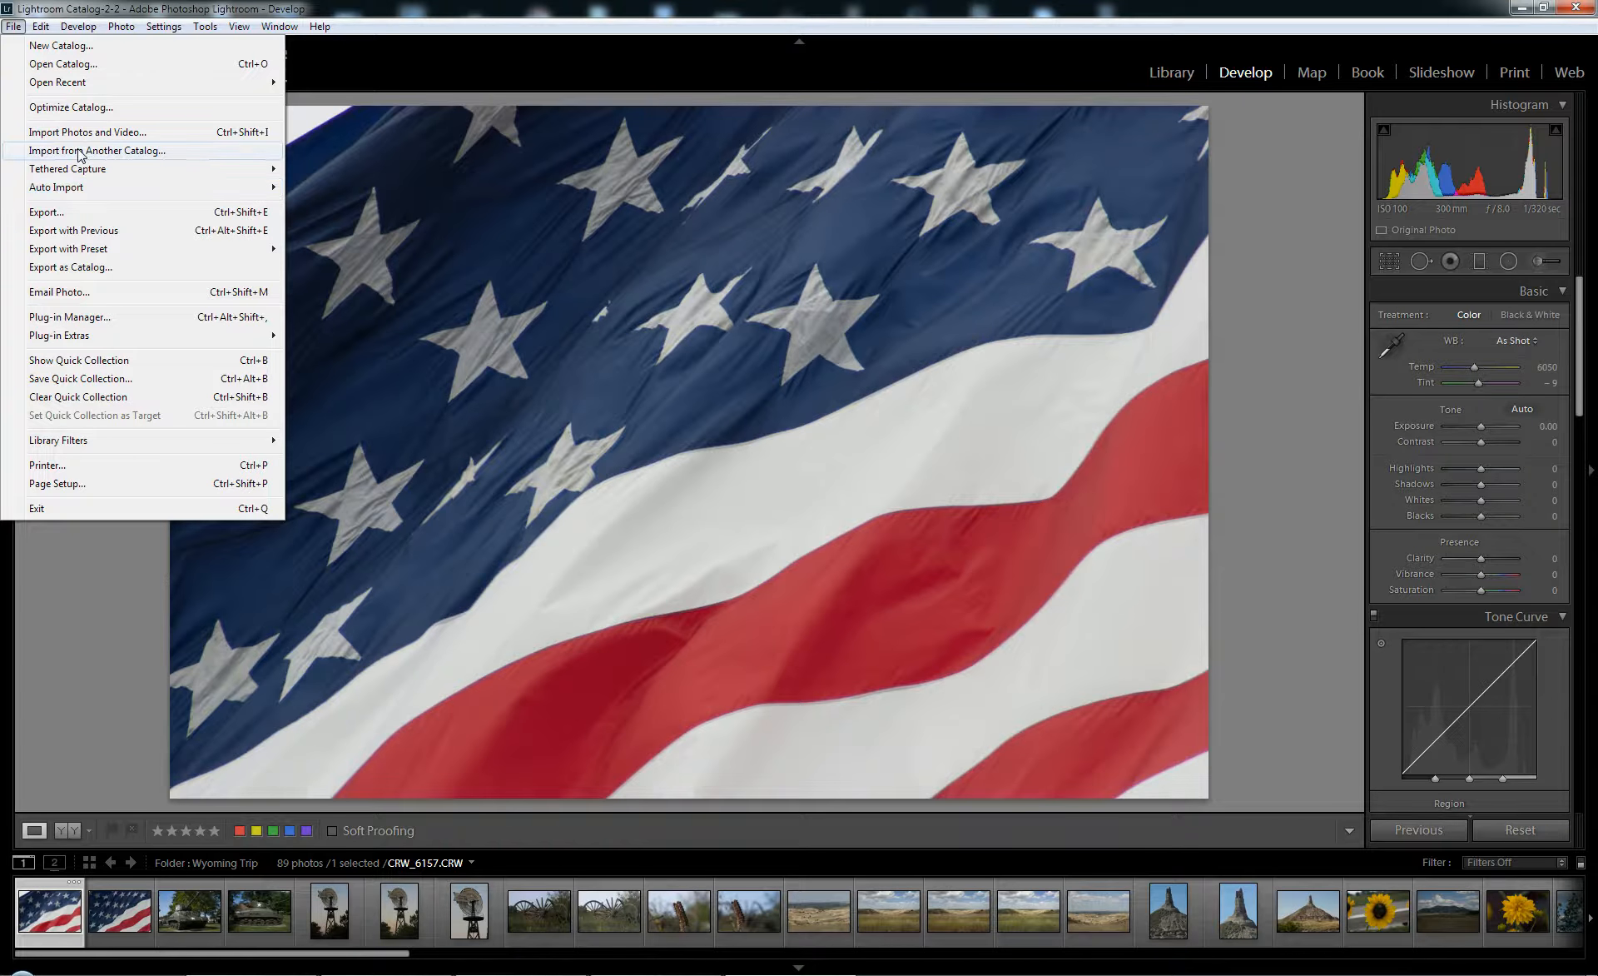
{"action": "left_click", "coordinate": [81, 152]}
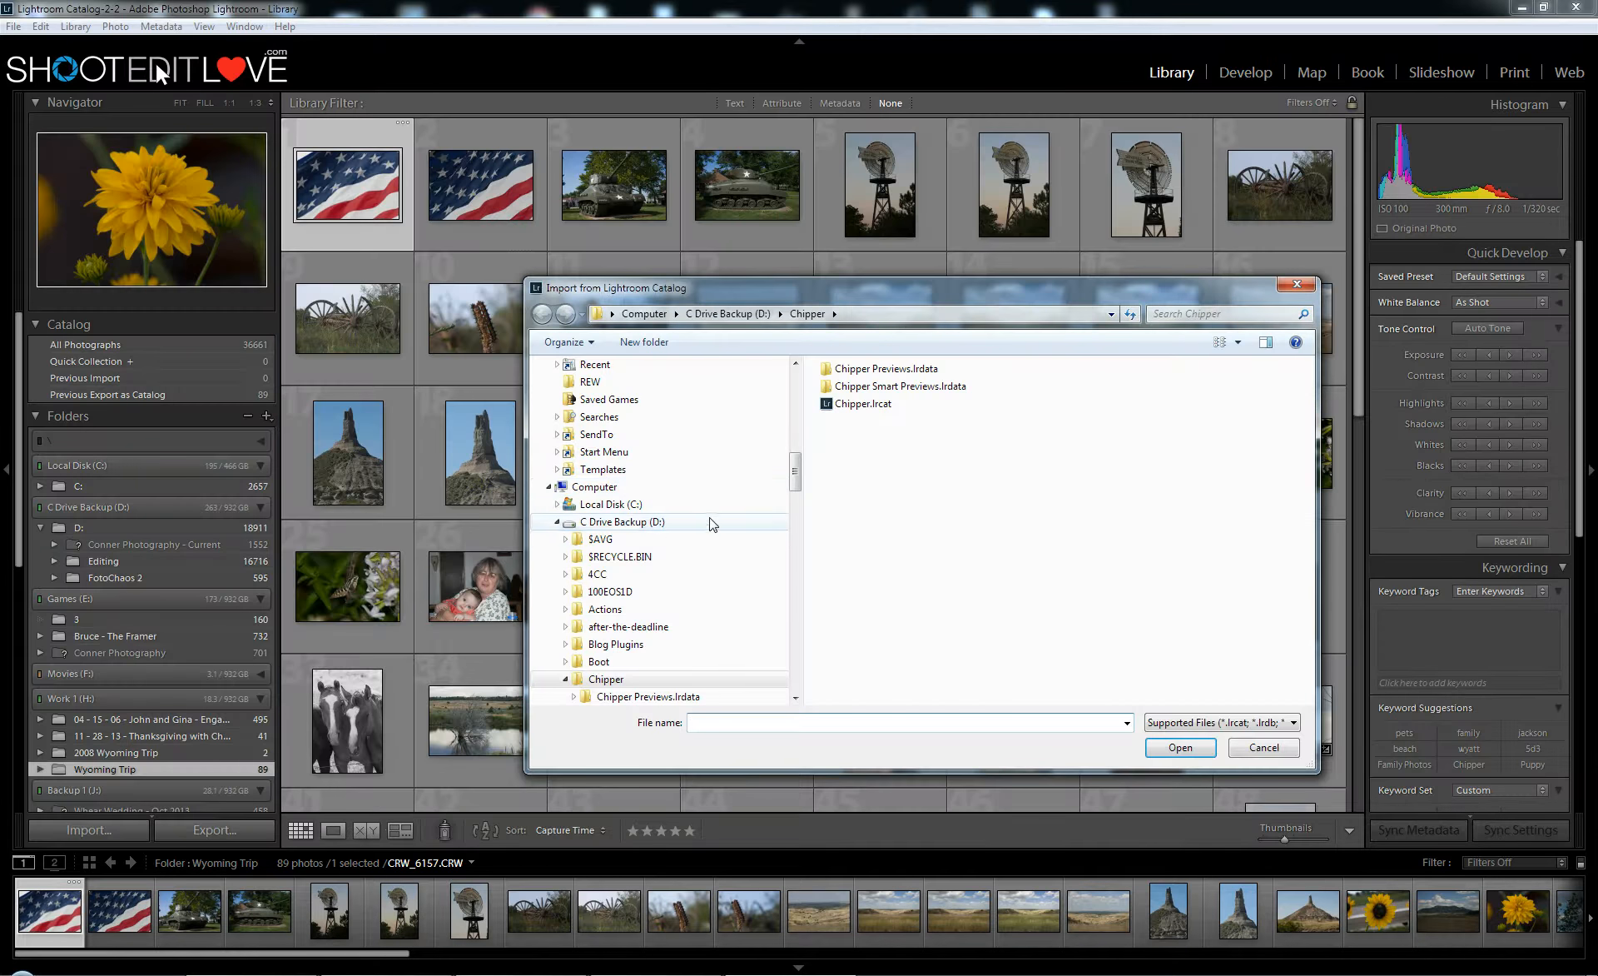
{"action": "left_click", "coordinate": [712, 524]}
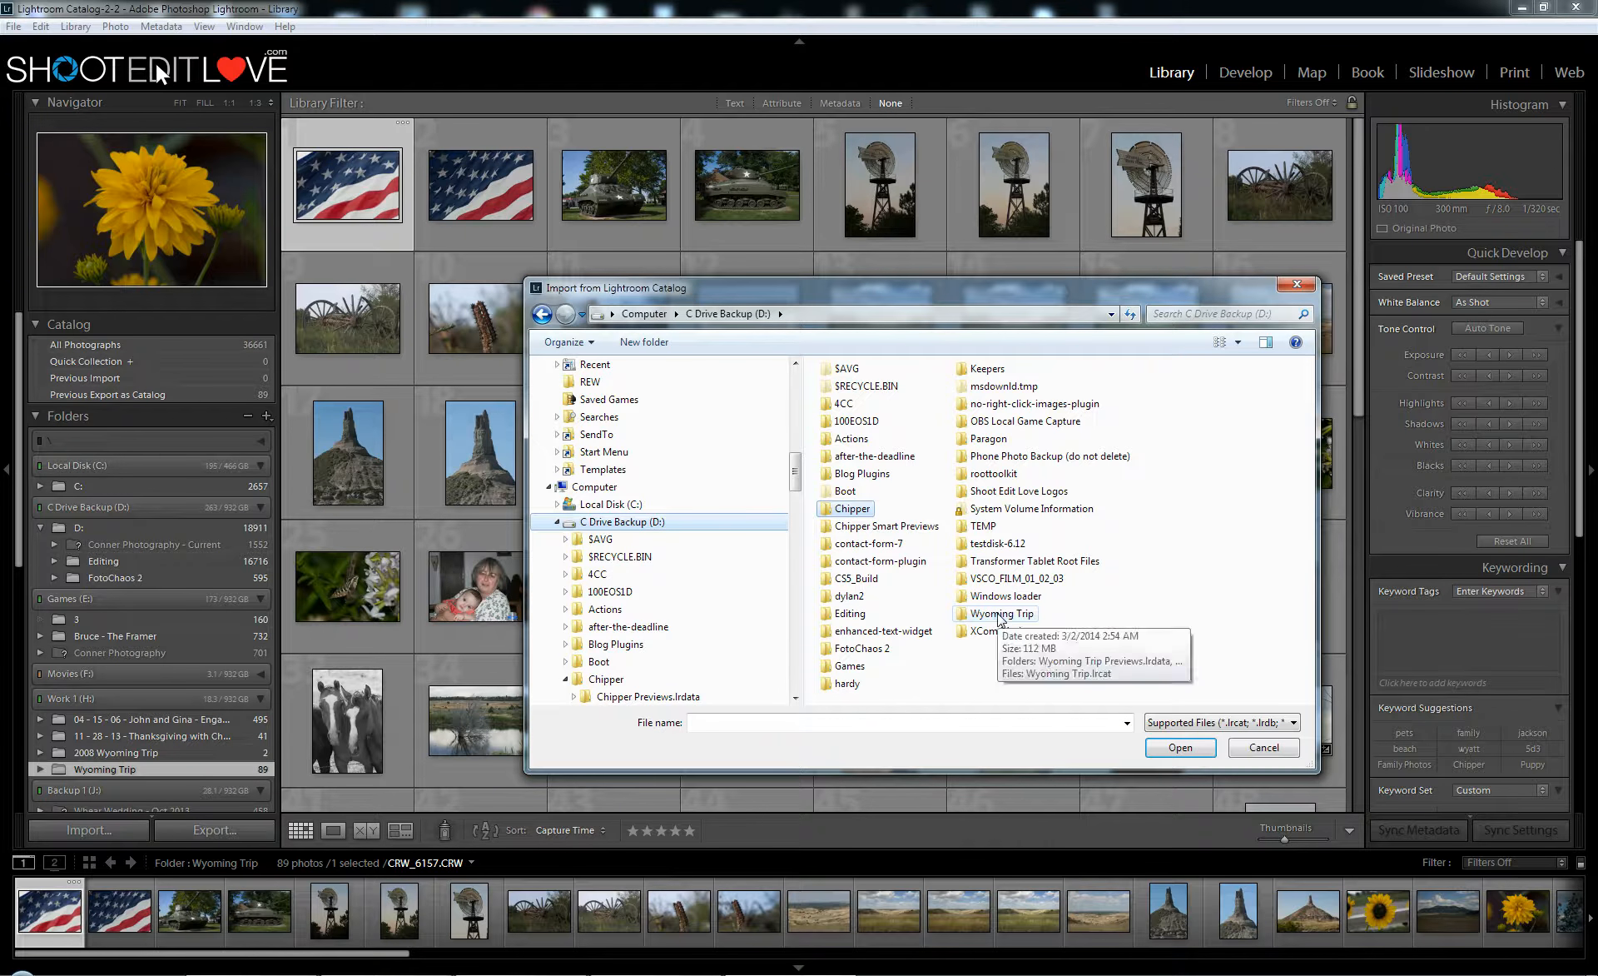
{"action": "double_click", "coordinate": [999, 616]}
{"action": "left_click", "coordinate": [876, 408]}
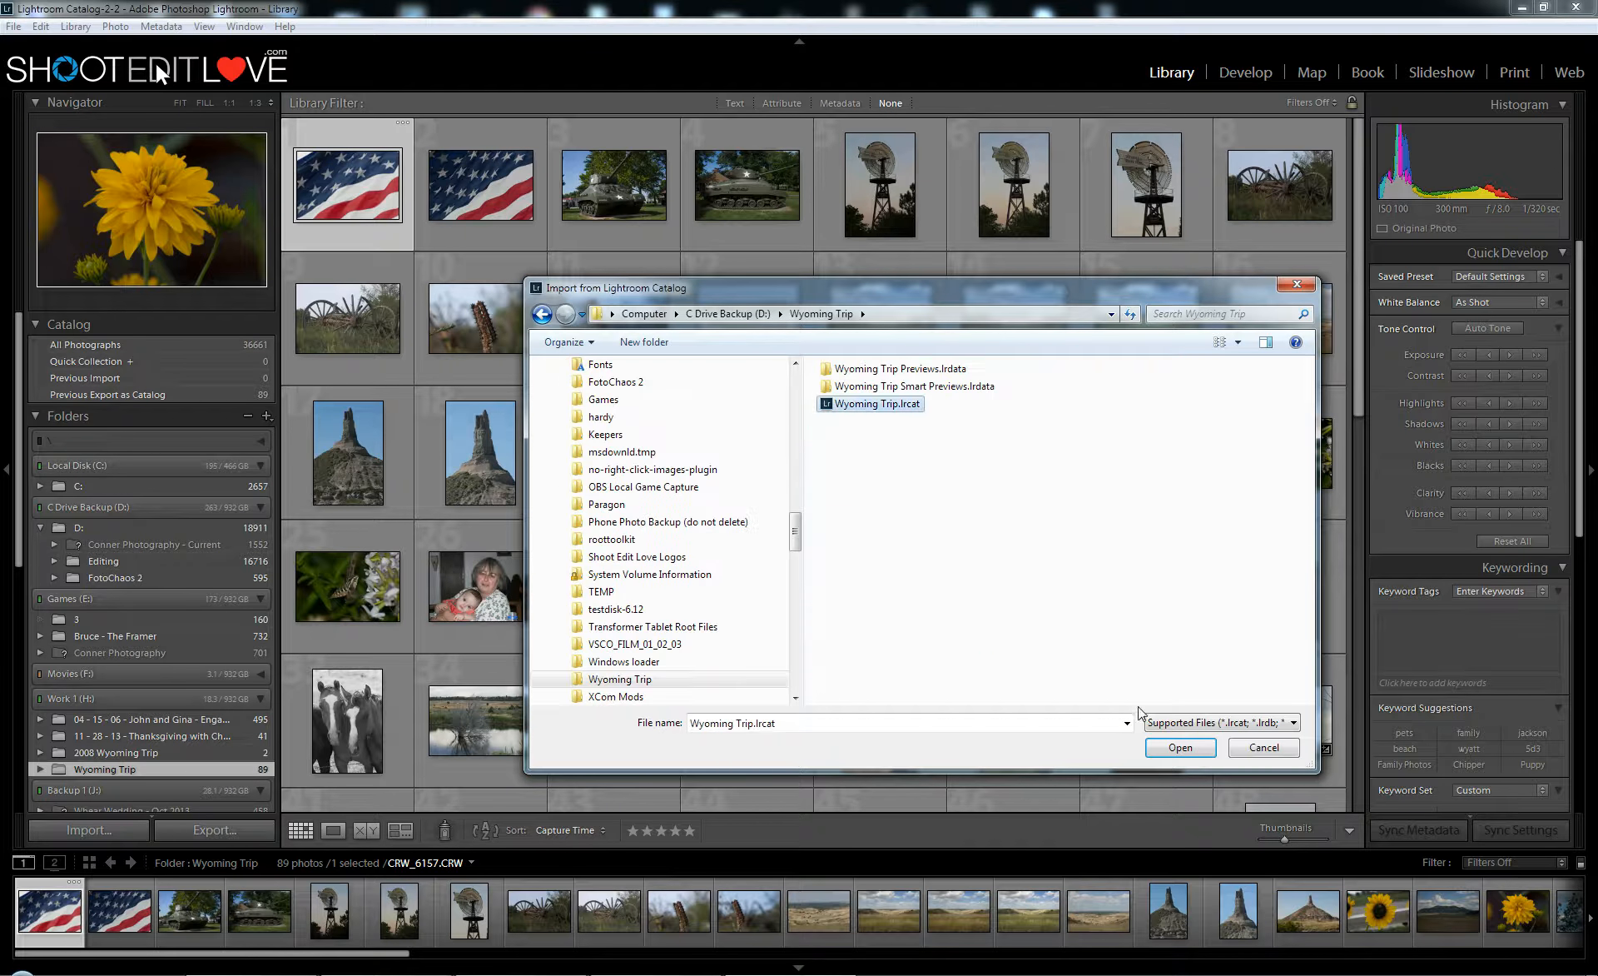
{"action": "left_click", "coordinate": [1179, 747]}
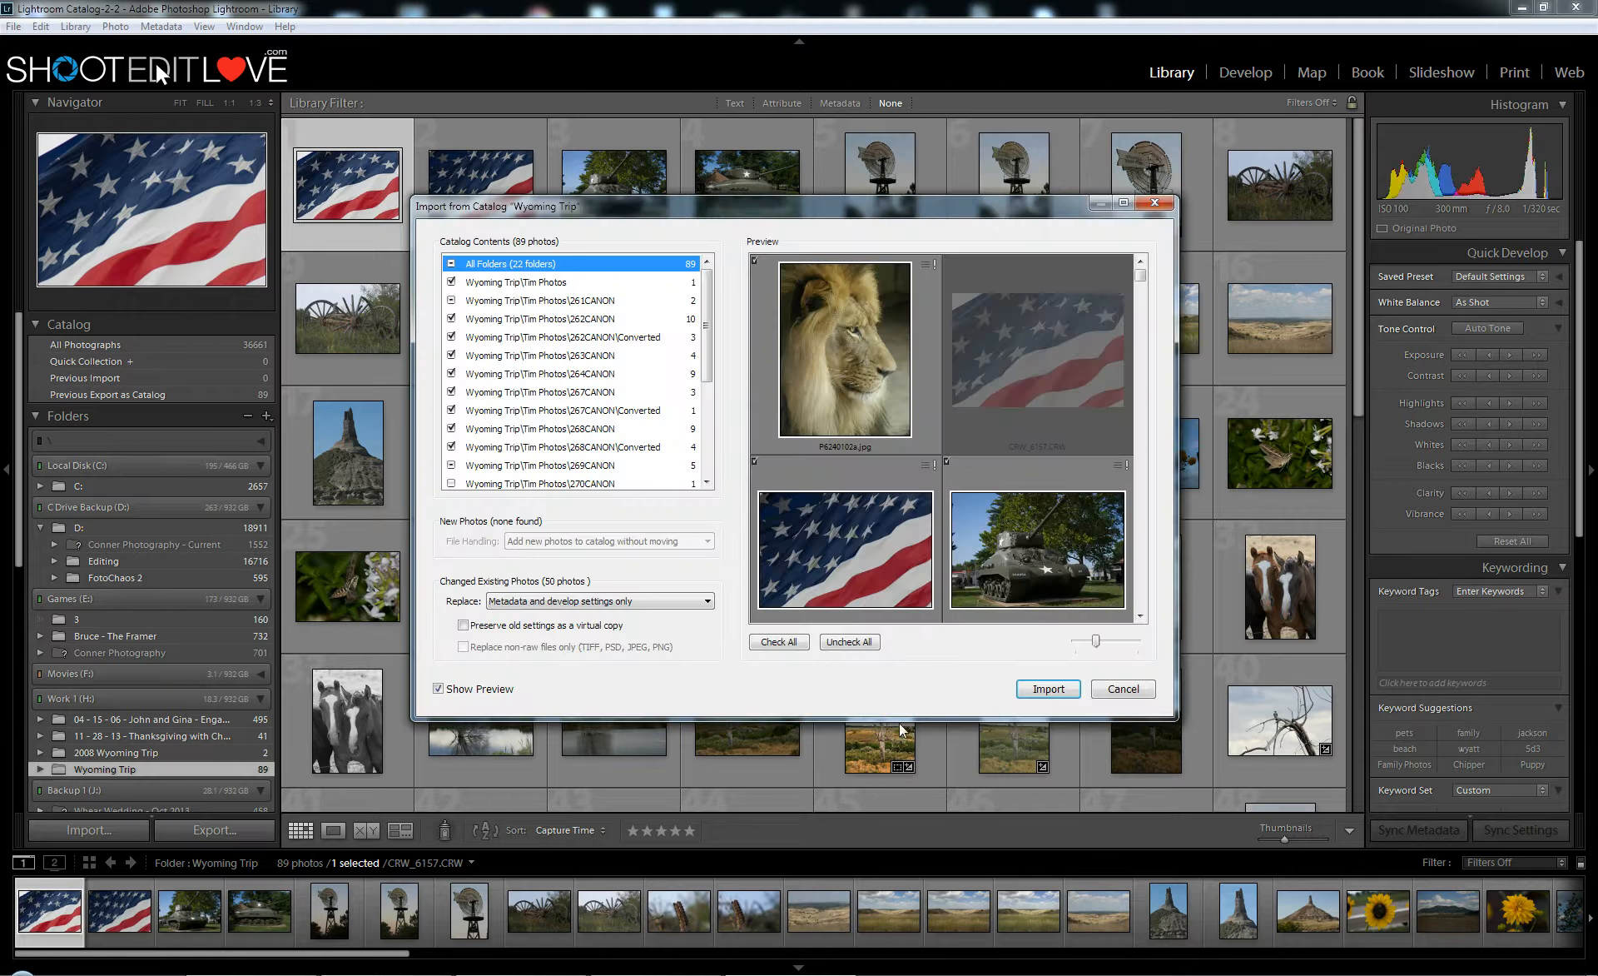
Step: Review the catalog's folders and previews, replace metadata and develop settings only for changed existing photos, and run the import
{"action": "scroll", "coordinate": [708, 325], "scroll_direction": "down", "scroll_amount": 1}
{"action": "left_click_drag", "start_coordinate": [709, 325], "coordinate": [713, 394]}
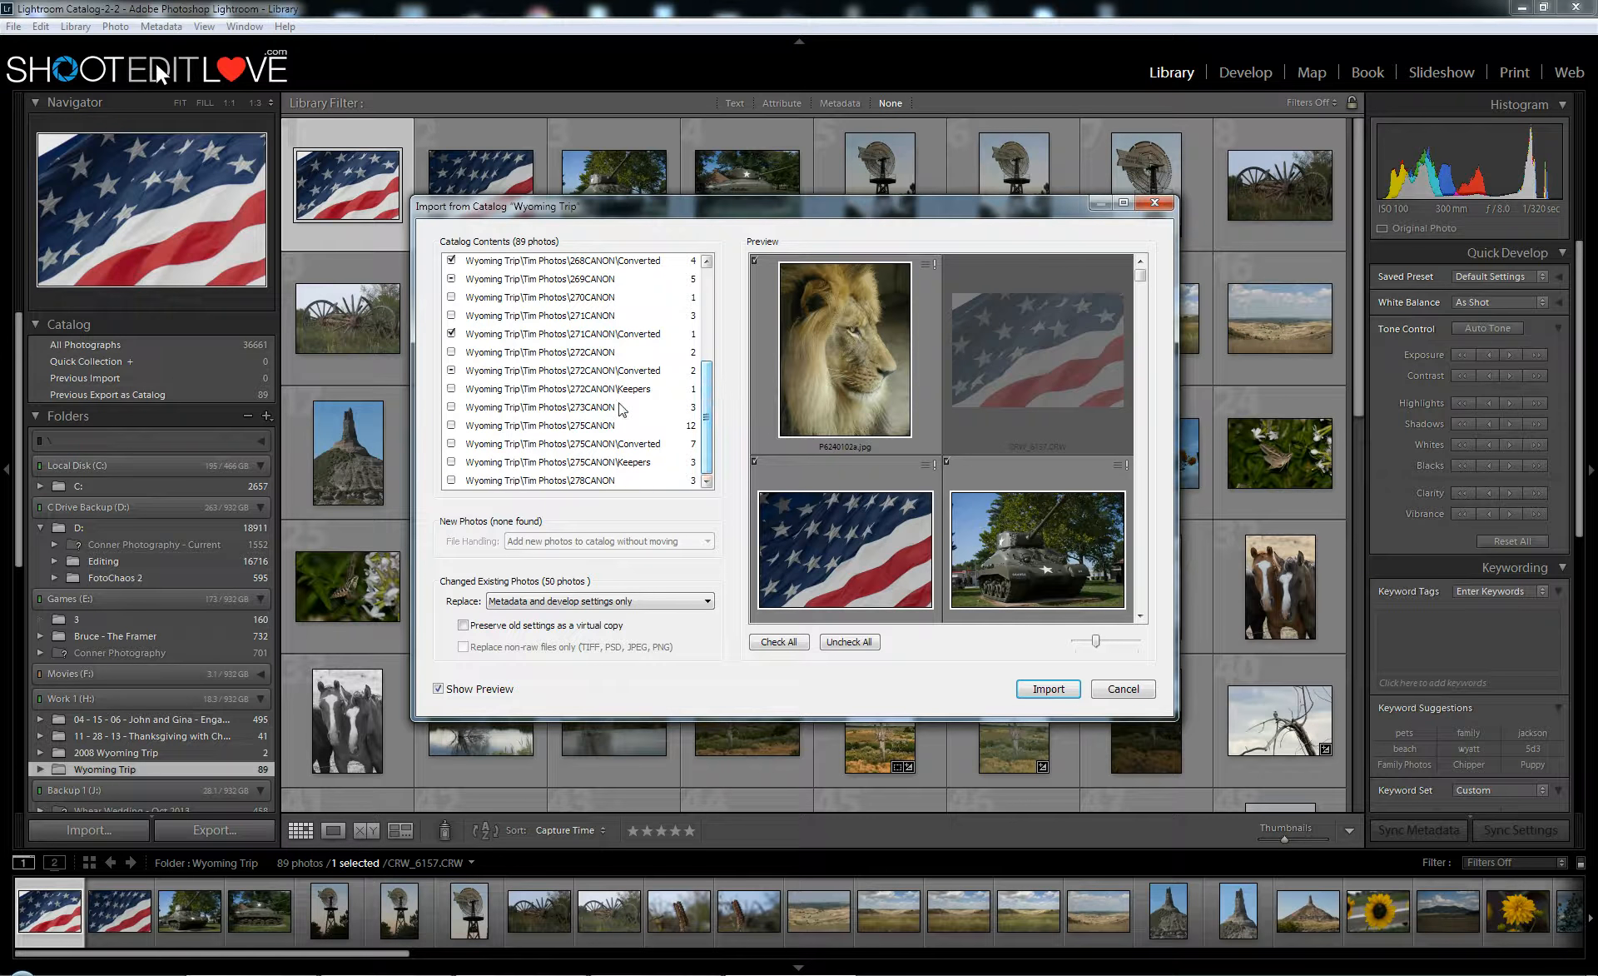
{"action": "left_click_drag", "start_coordinate": [709, 429], "coordinate": [696, 318]}
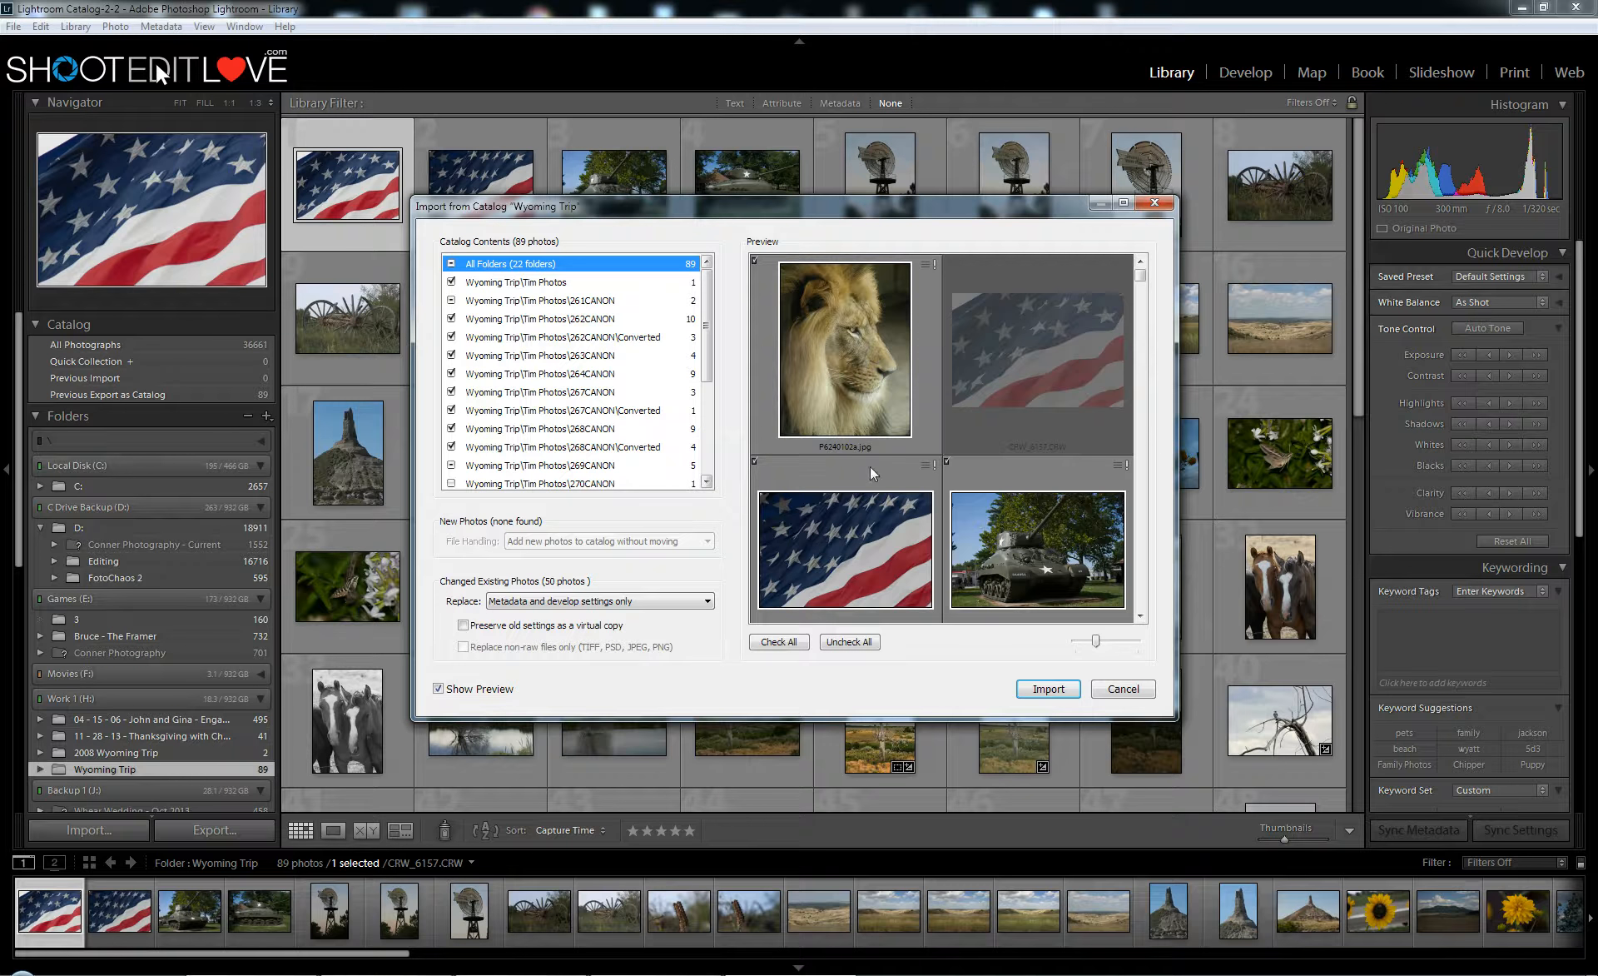
{"action": "left_click", "coordinate": [1140, 287]}
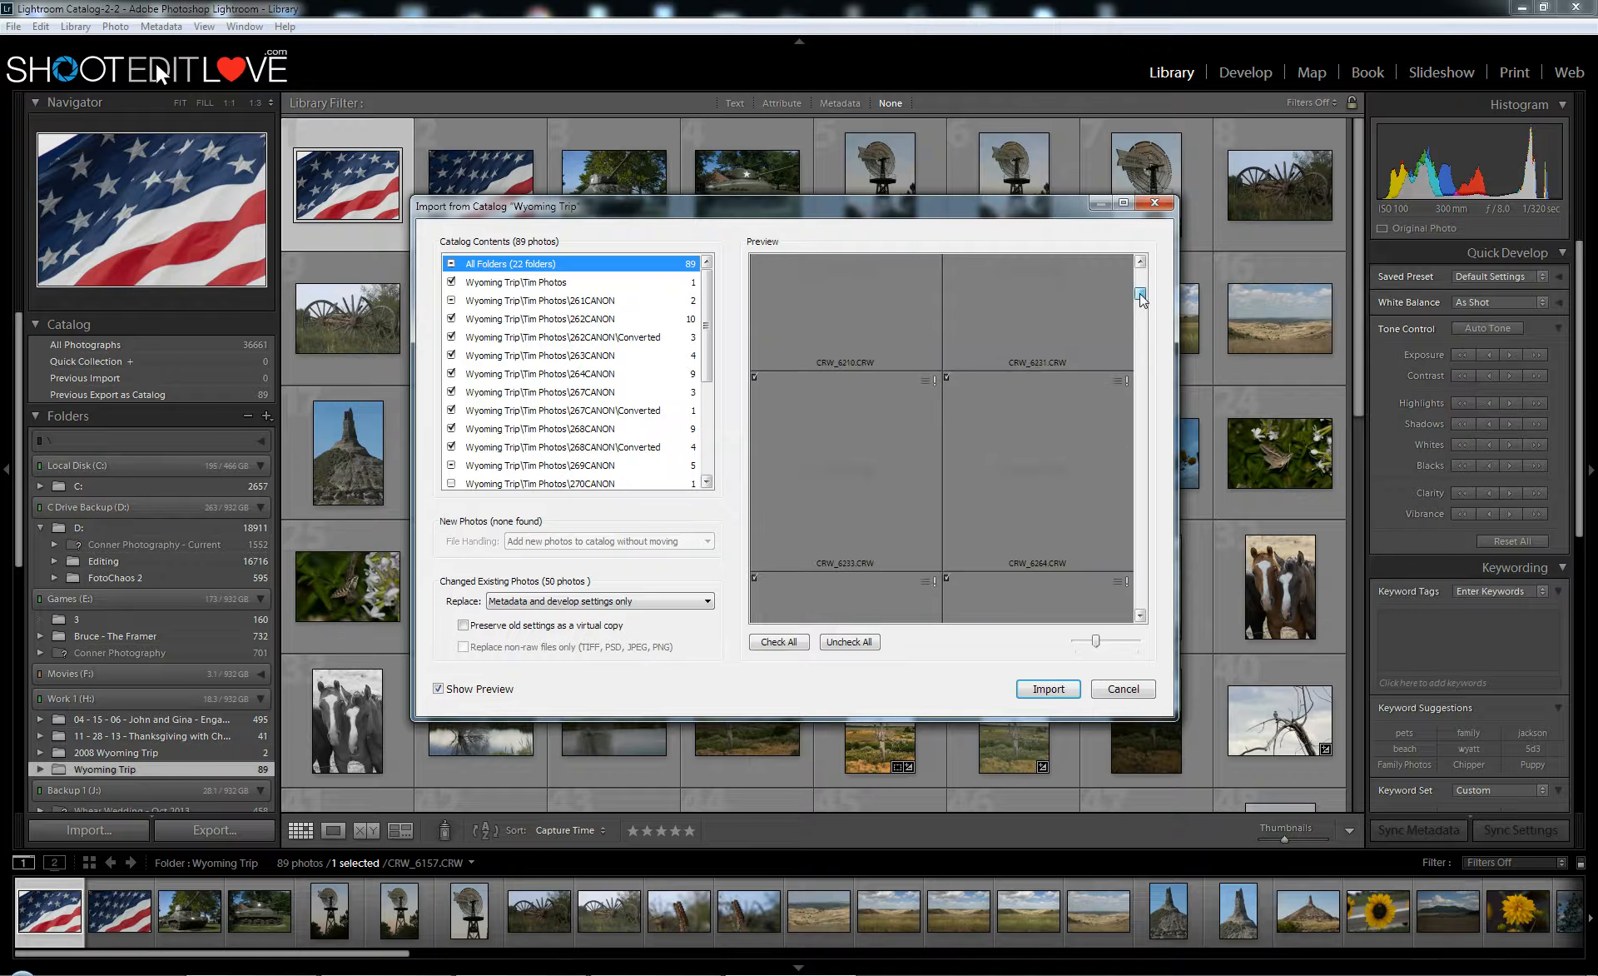
{"action": "left_click_drag", "start_coordinate": [1141, 287], "coordinate": [1142, 263]}
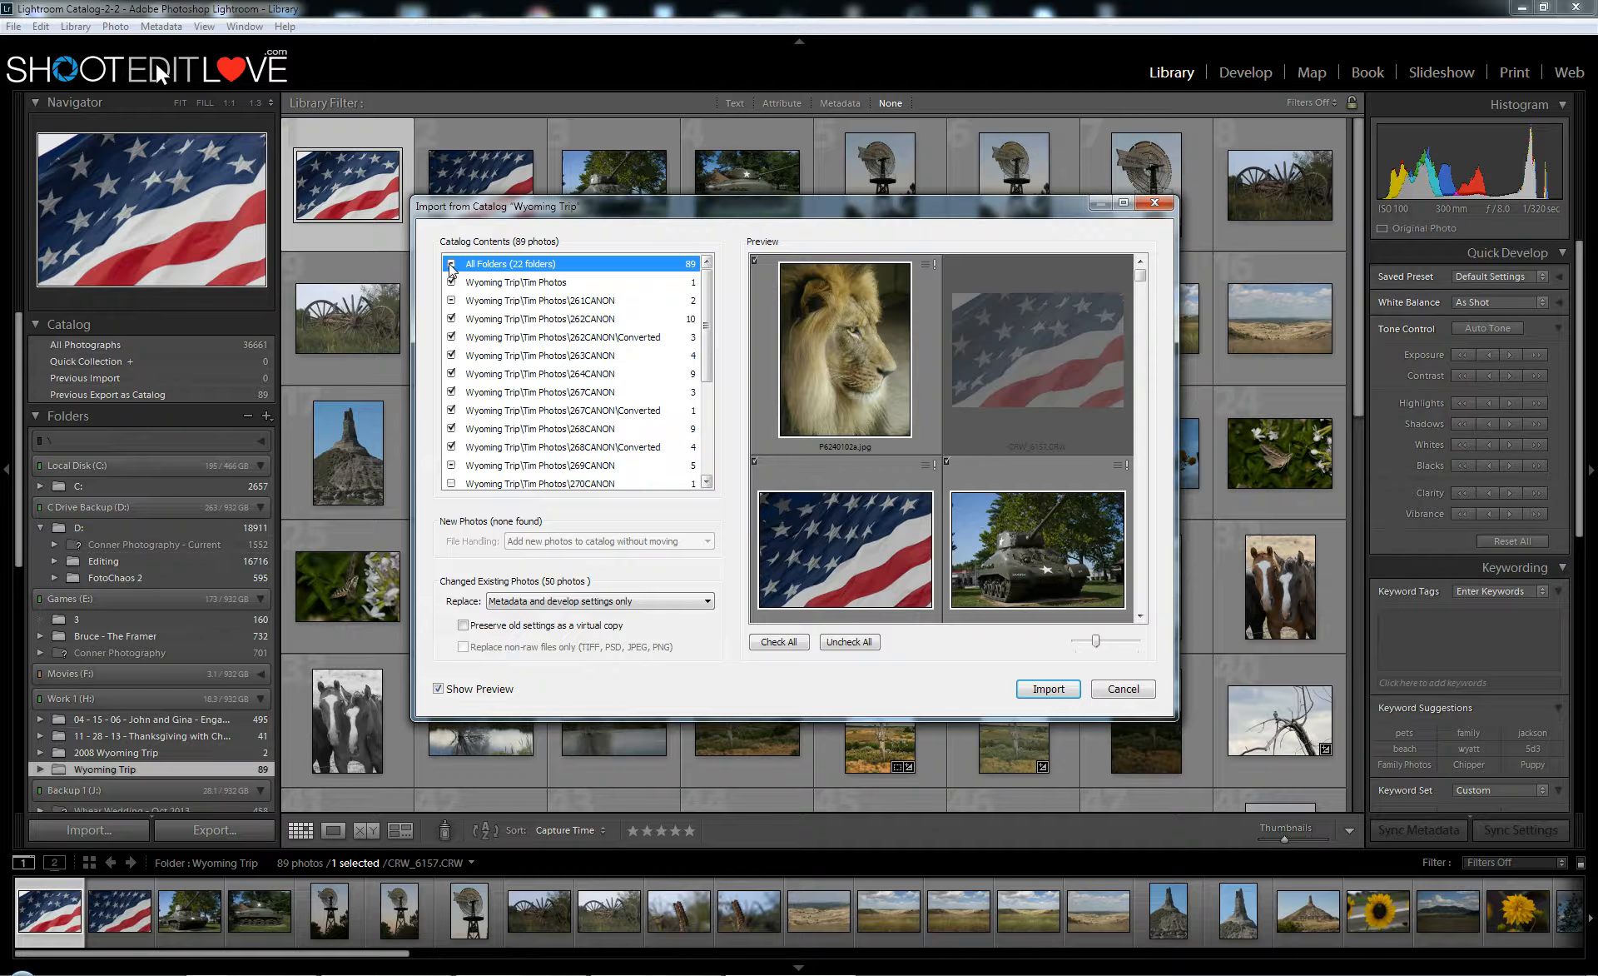
{"action": "left_click", "coordinate": [601, 601]}
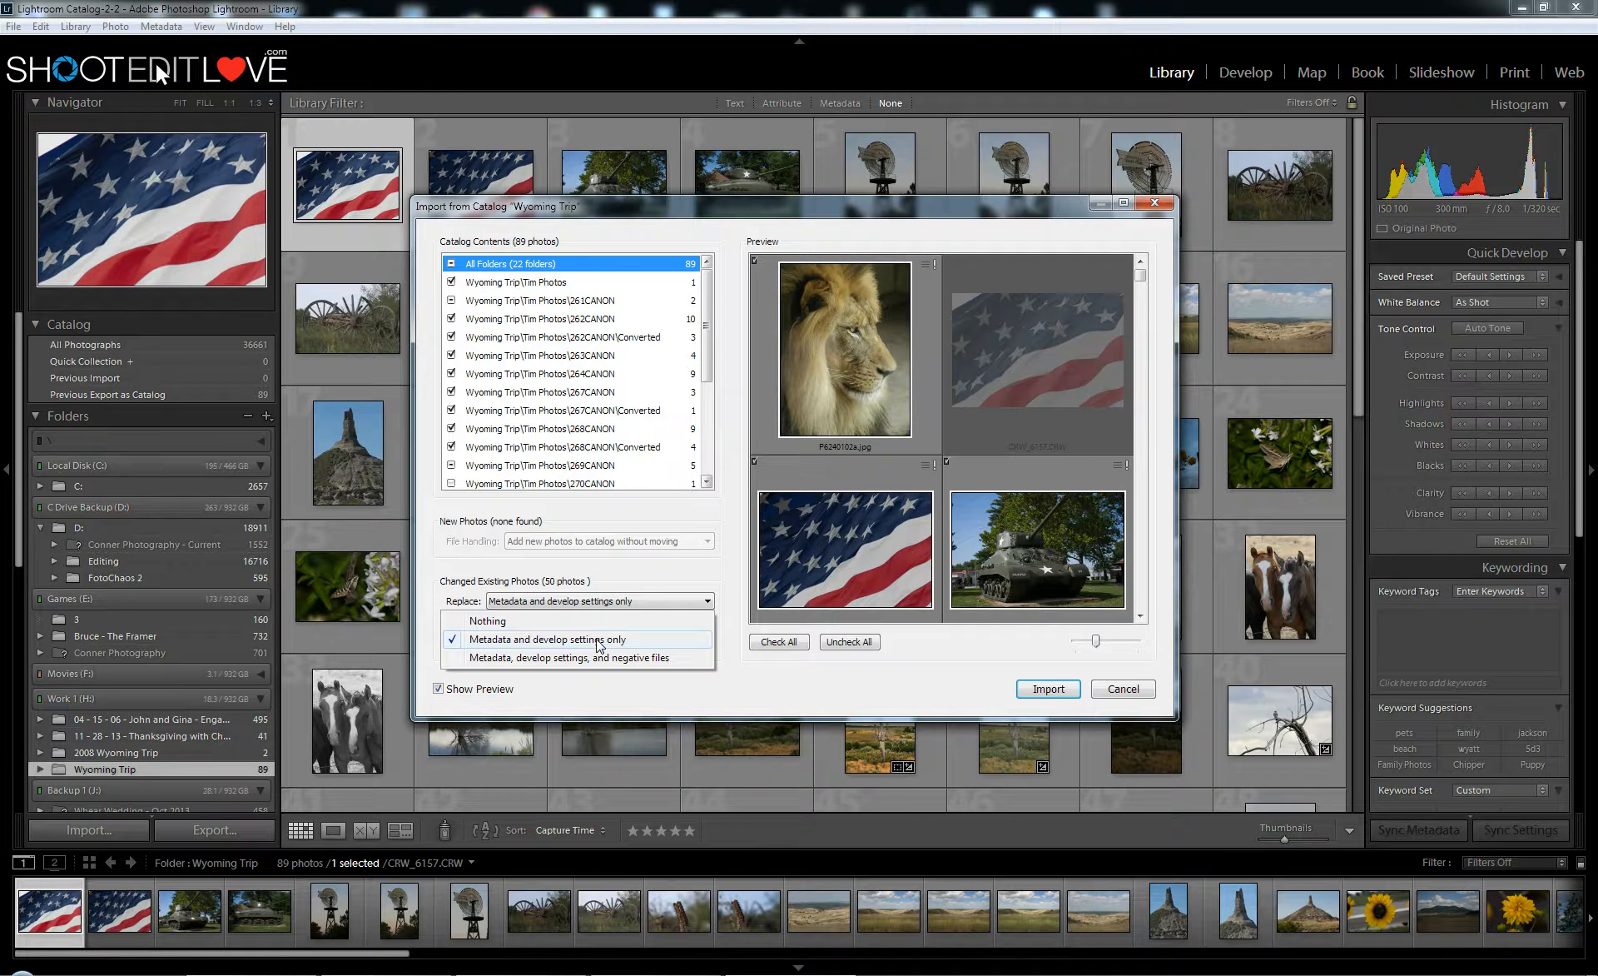
{"action": "left_click", "coordinate": [599, 639]}
{"action": "left_click", "coordinate": [693, 601]}
{"action": "left_click", "coordinate": [693, 601]}
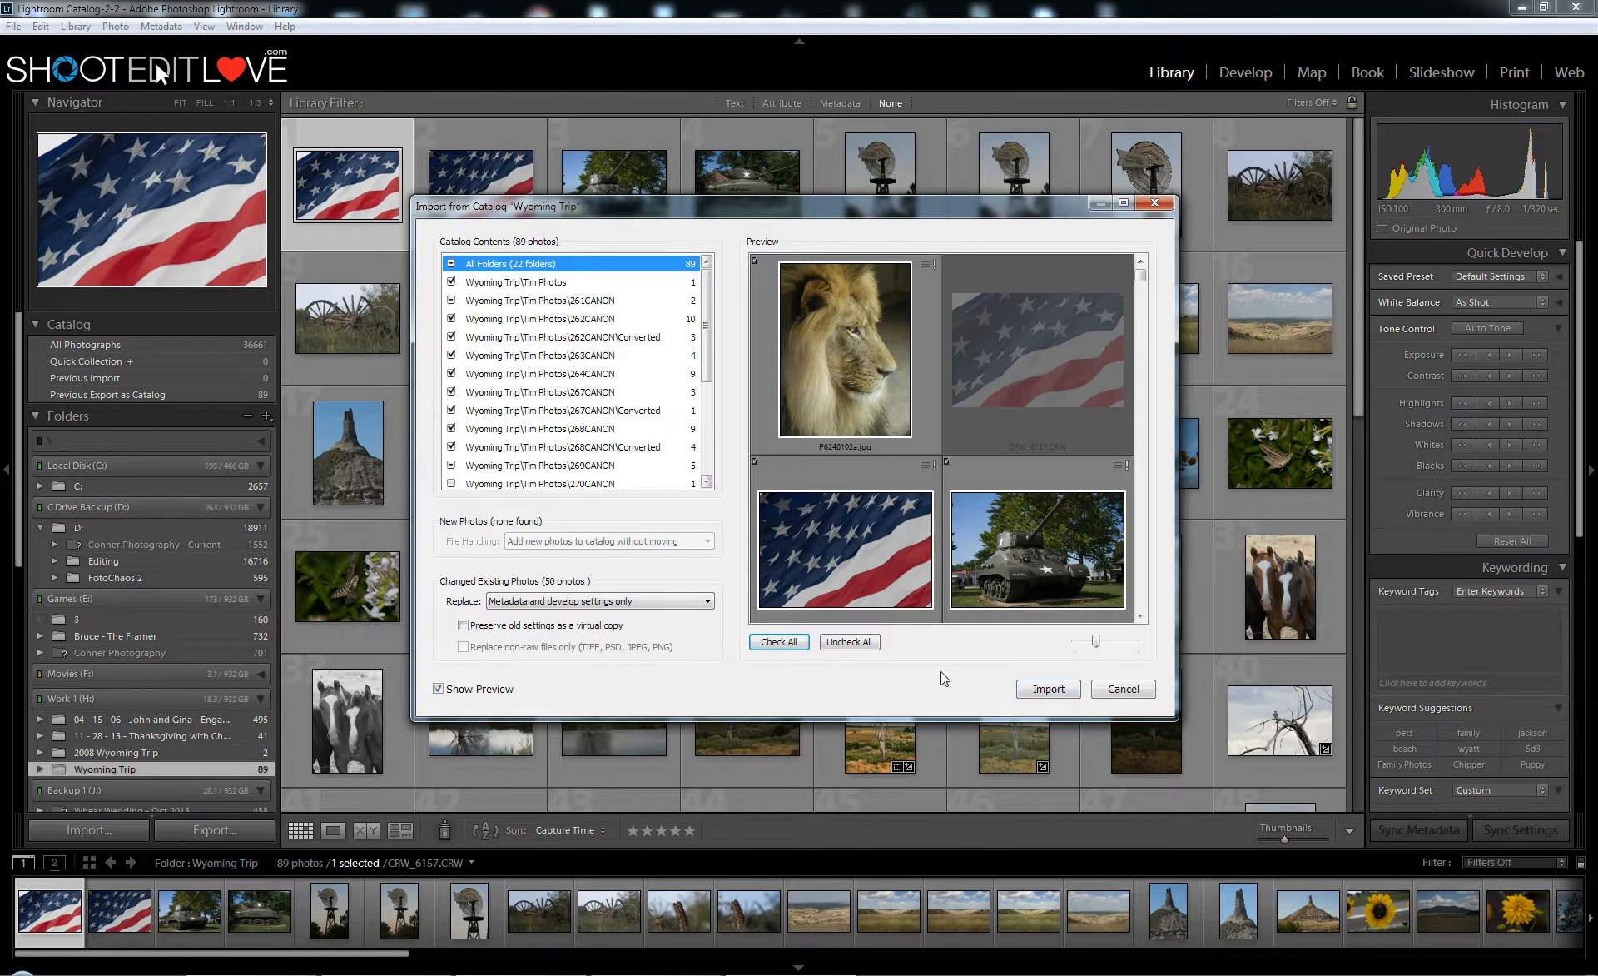
{"action": "left_click", "coordinate": [1047, 689]}
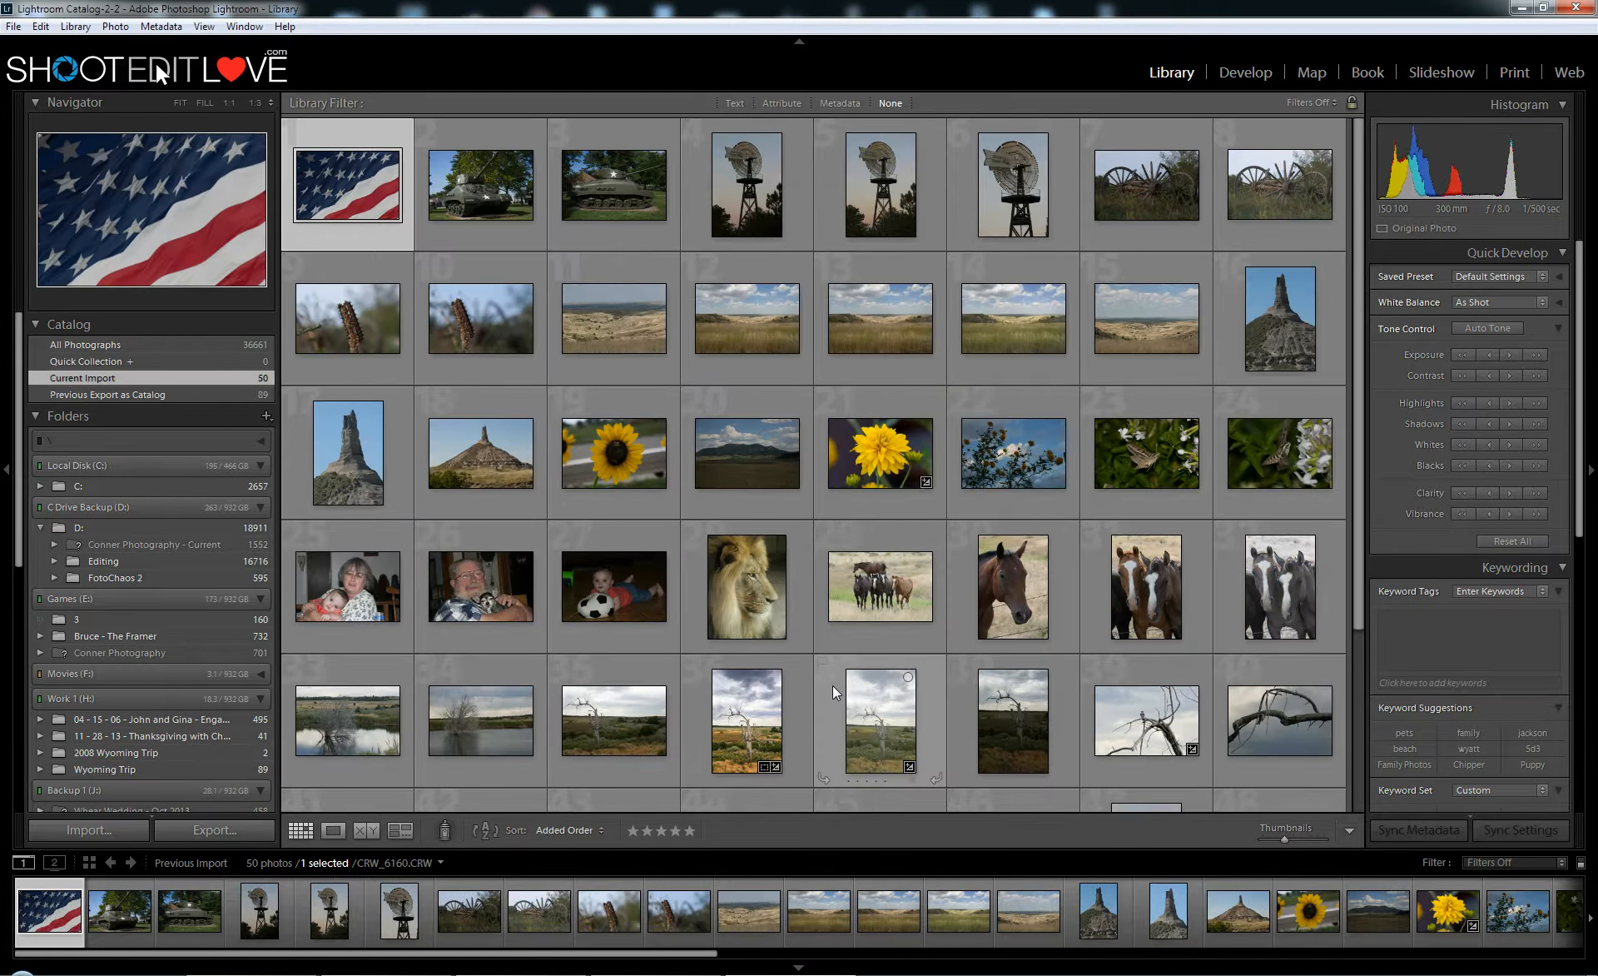
Step: Examine the imported yellow flower photo and its develop settings in Develop, including a close-up of the petals
{"action": "left_click", "coordinate": [920, 497]}
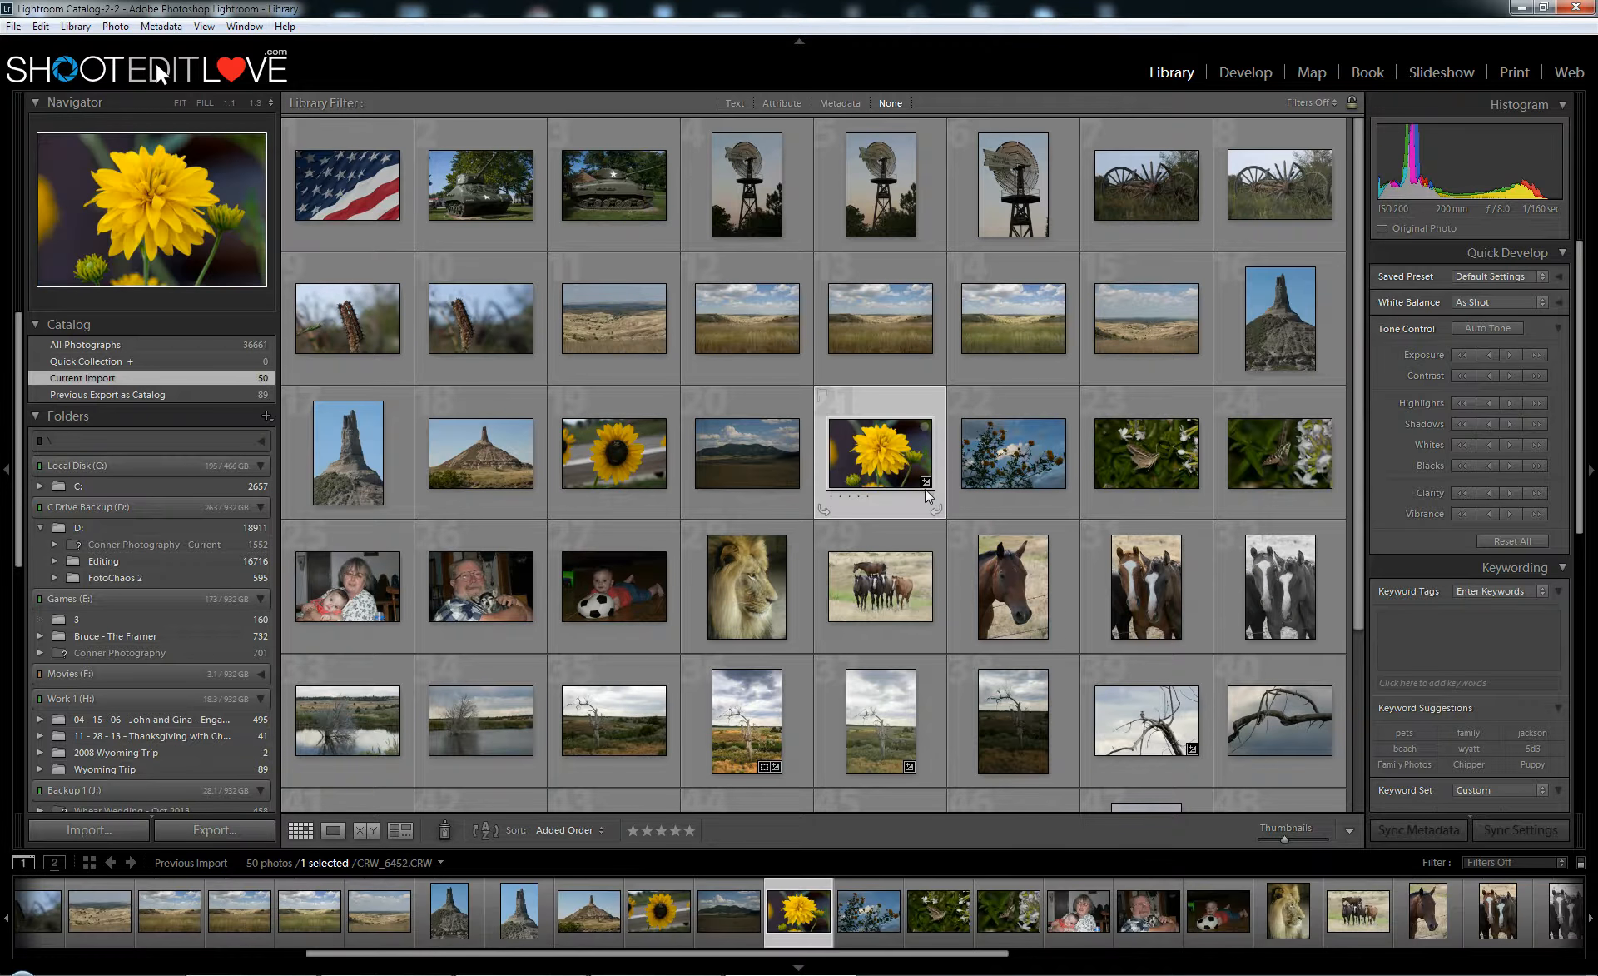
{"action": "key", "text": "d"}
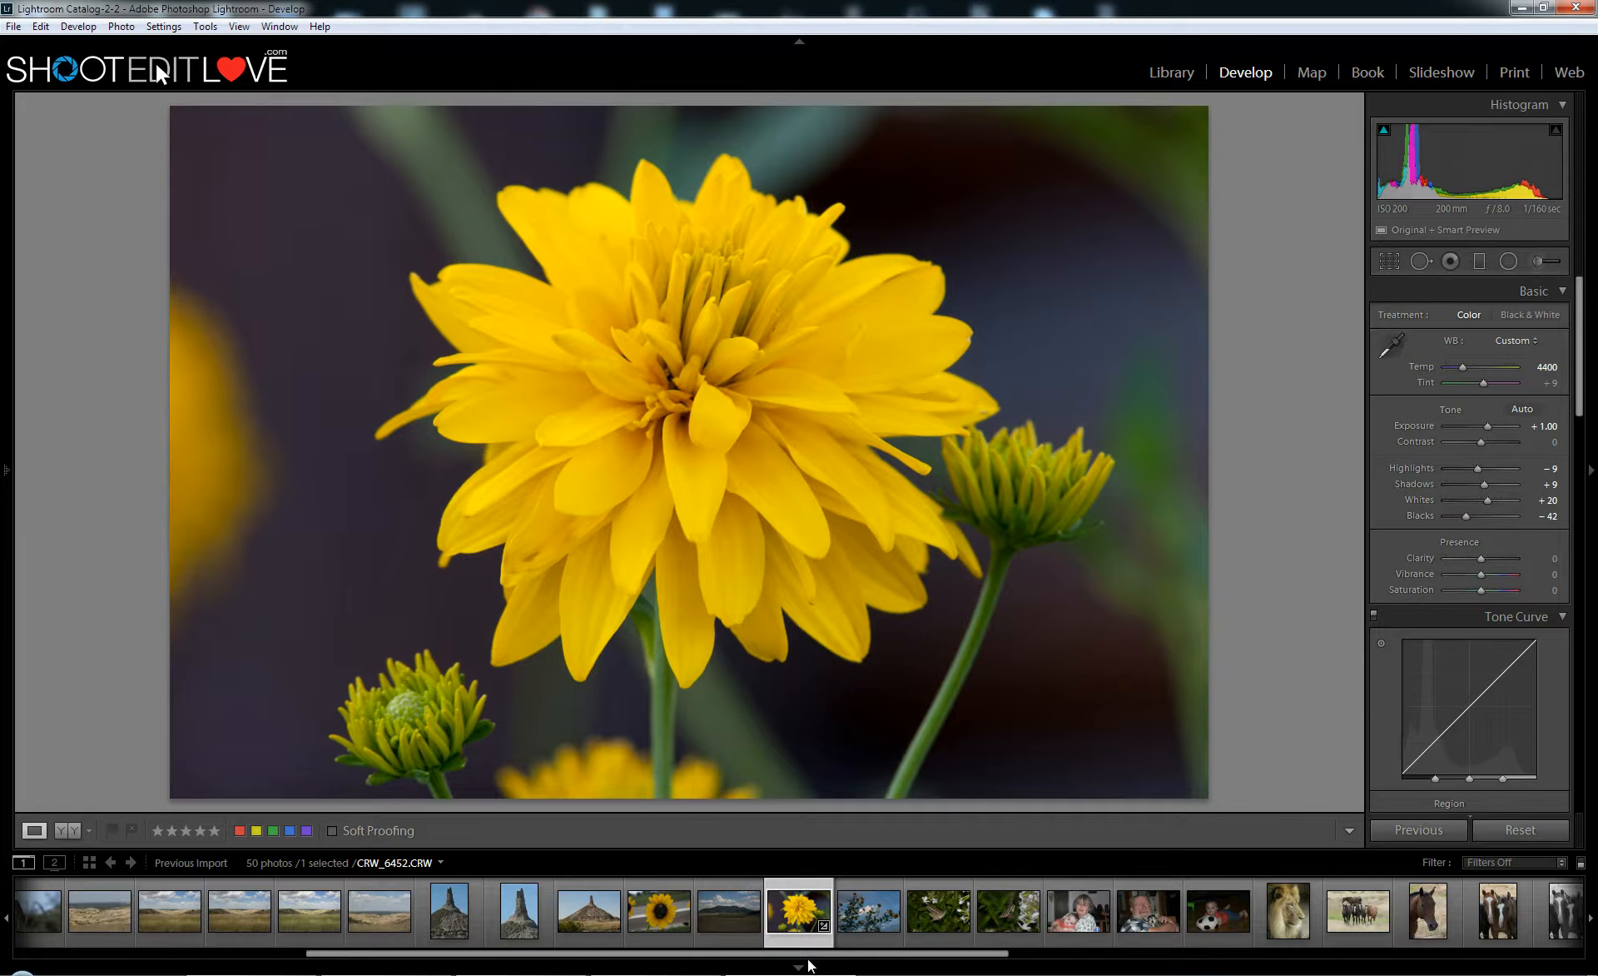
{"action": "left_click", "coordinate": [694, 513]}
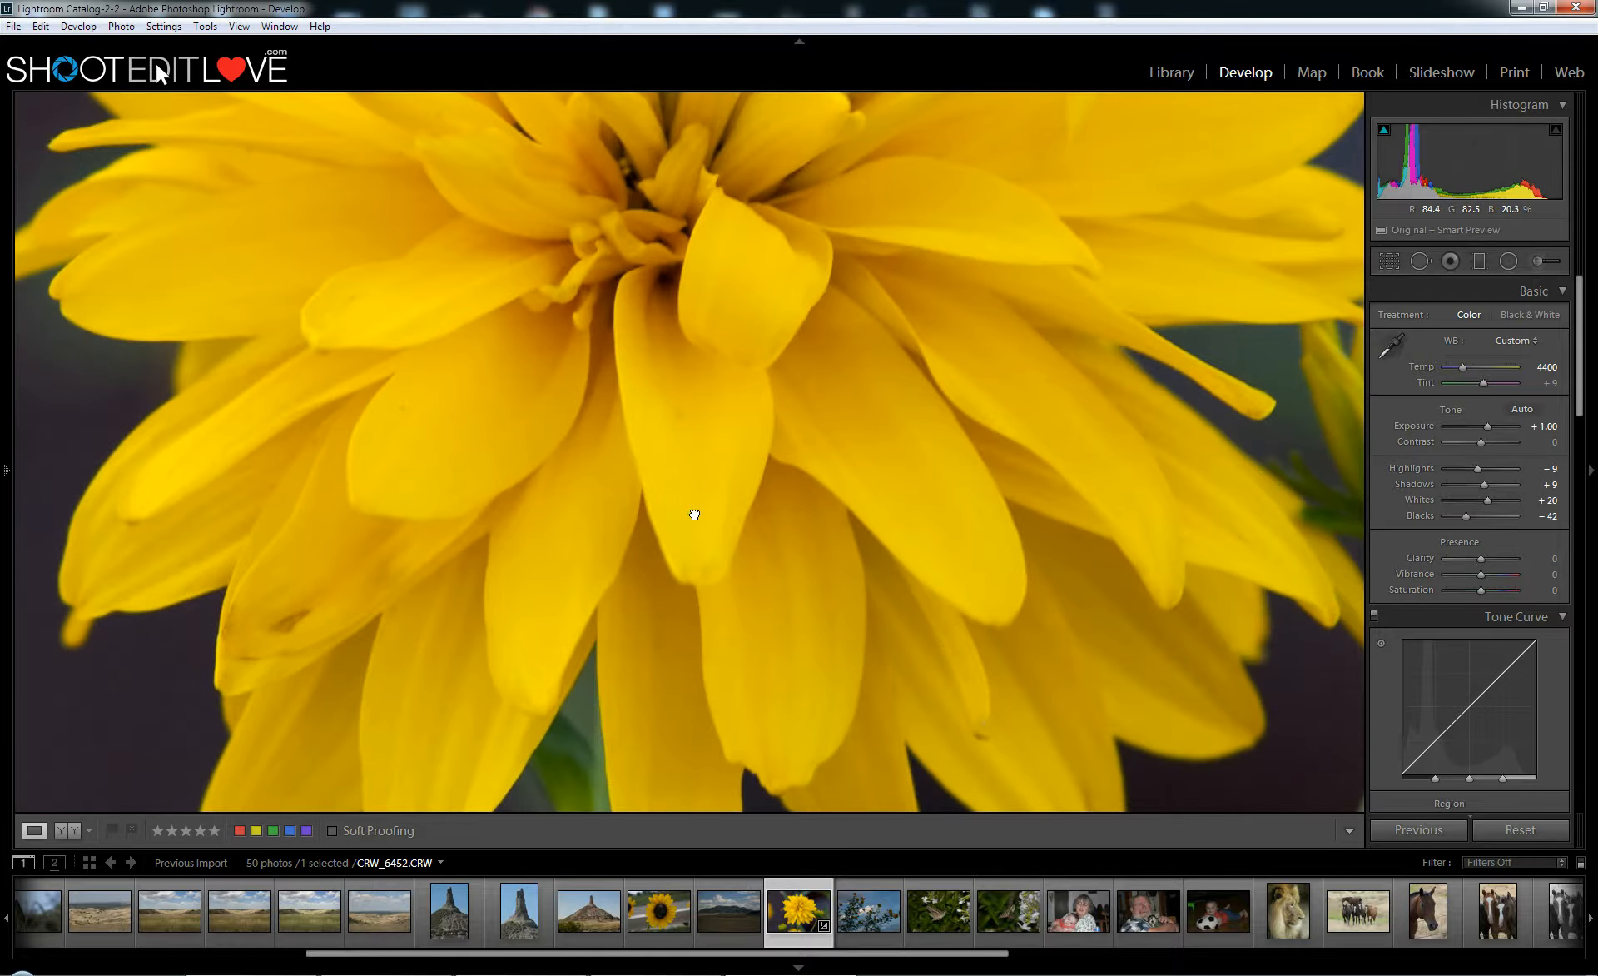
{"action": "left_click", "coordinate": [695, 513]}
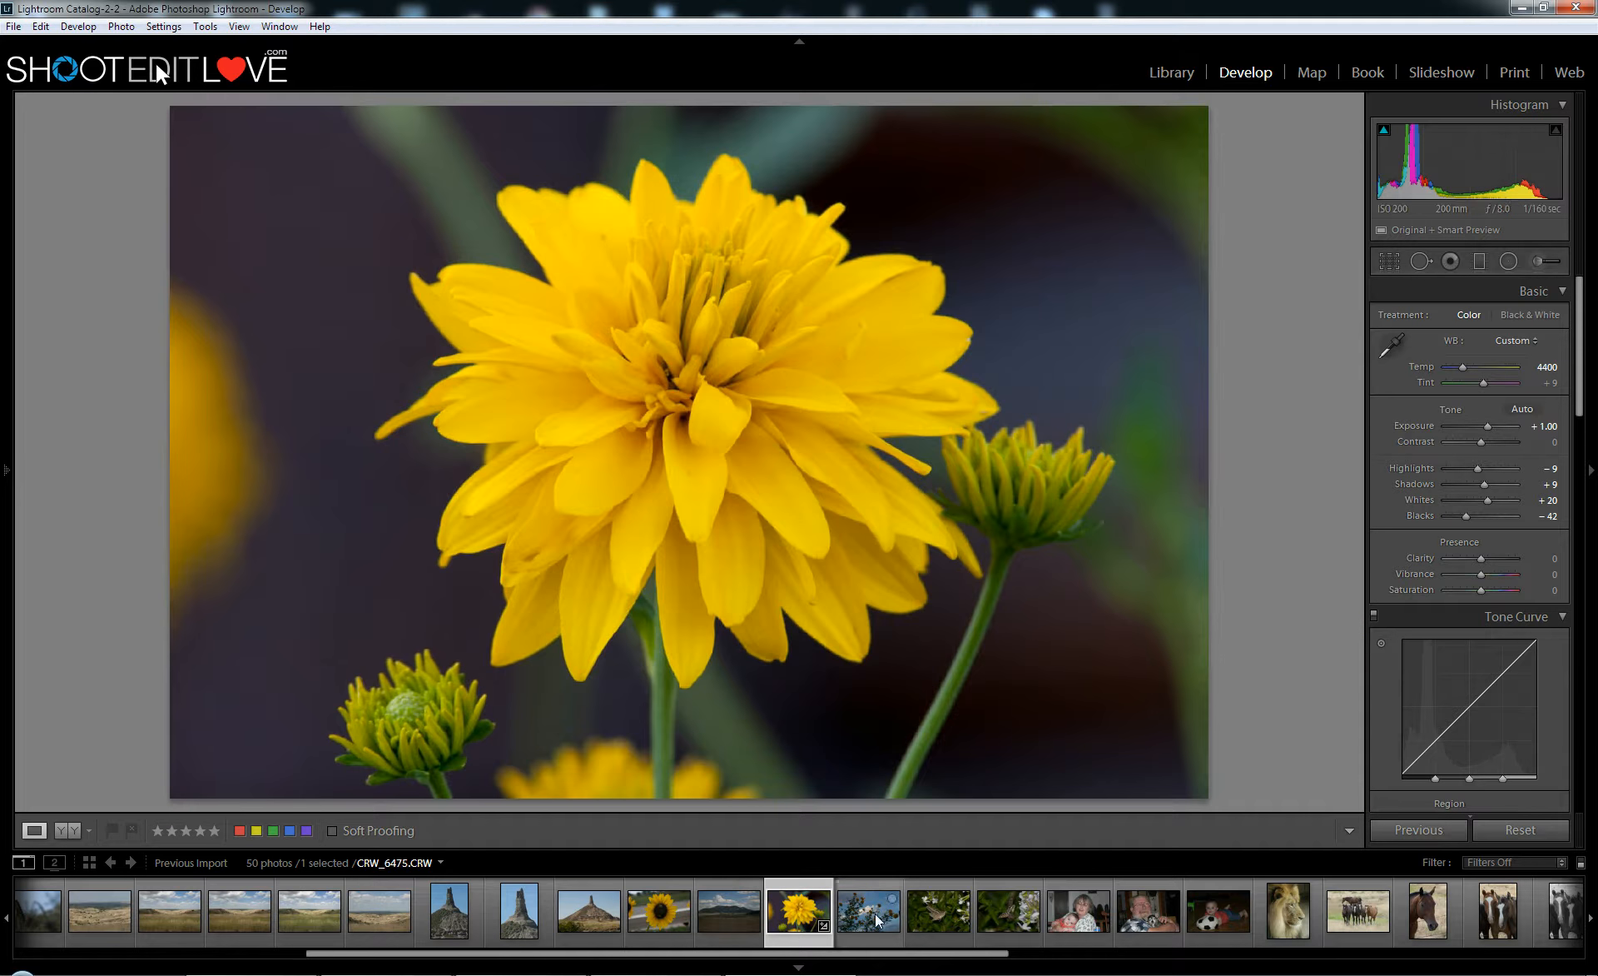